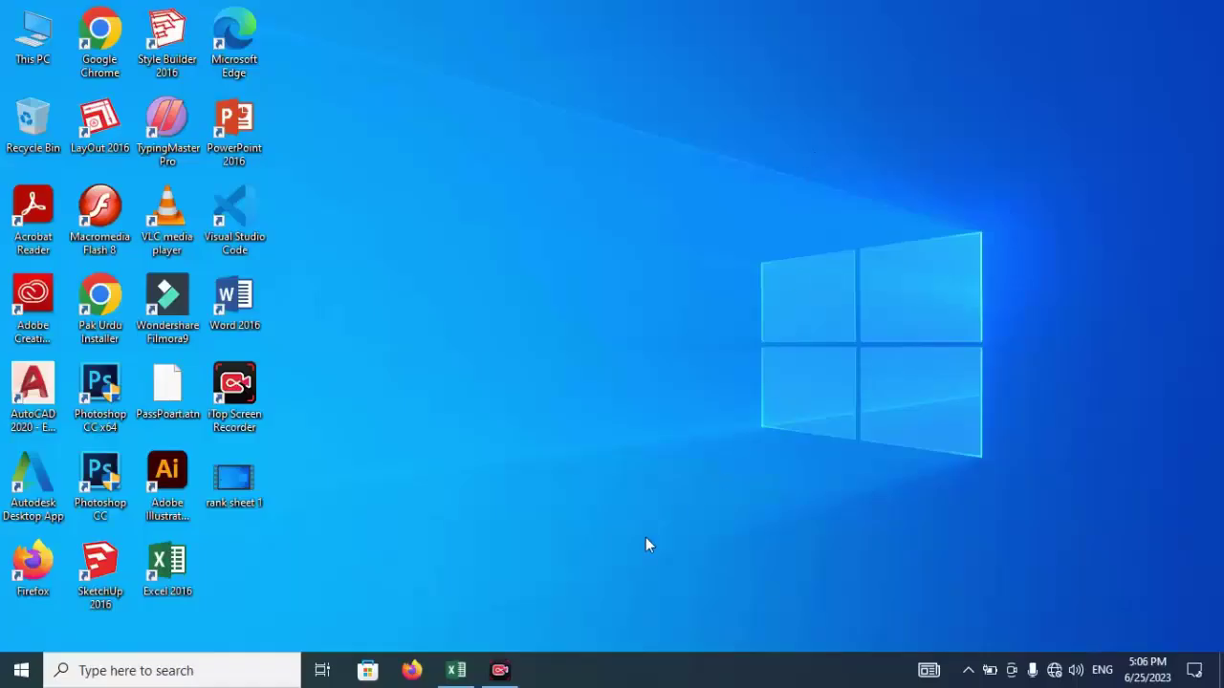
- Bring the blank Book1 workbook up from the taskbar
{"action": "left_click", "coordinate": [457, 671]}
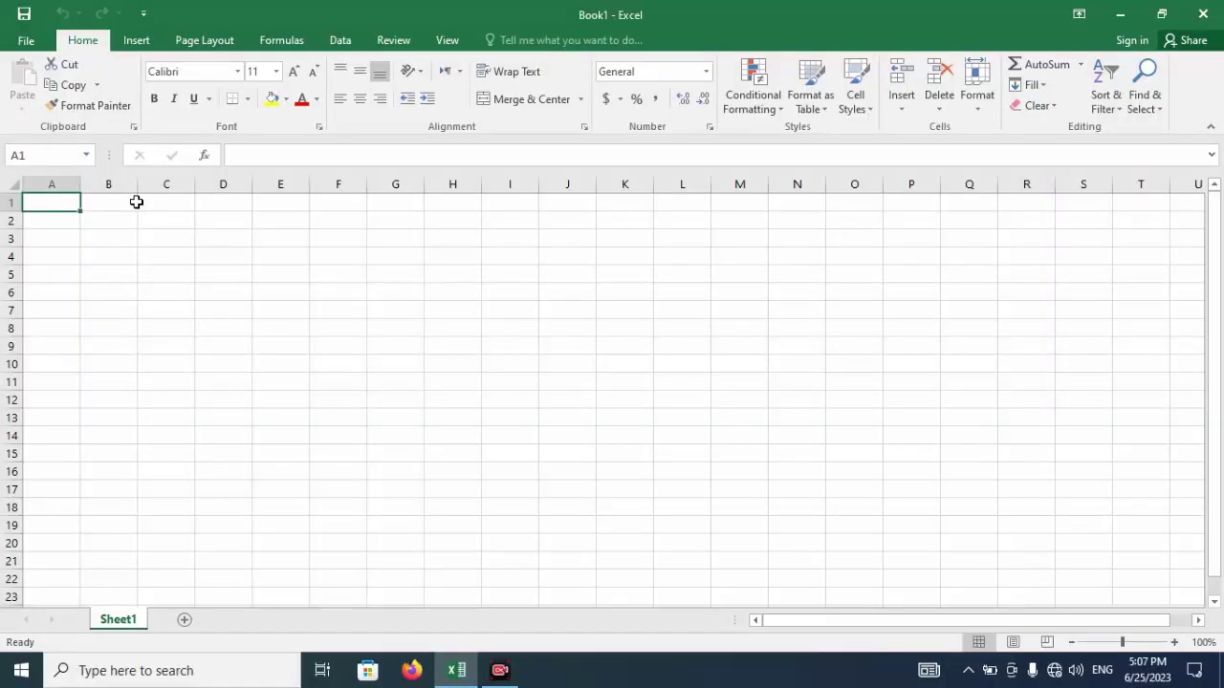
- Enter the column headers 's no' in A1 and 'Name' in B1
{"action": "type", "text": "s no"}
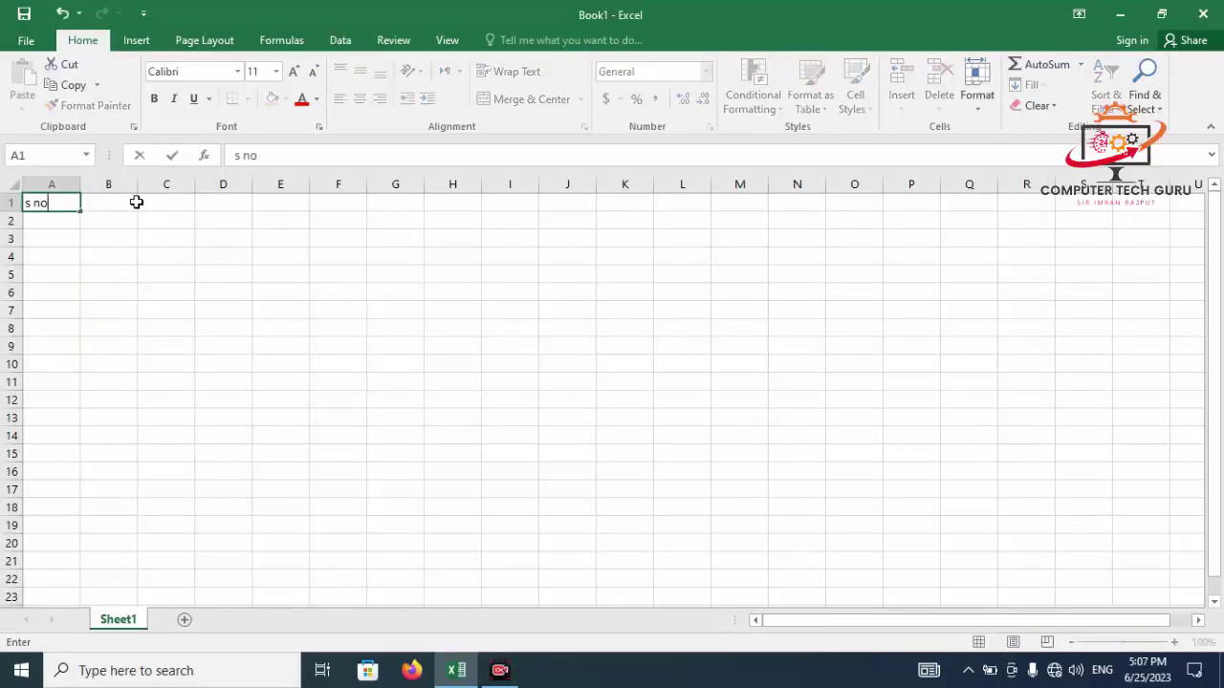
{"action": "left_click", "coordinate": [136, 202]}
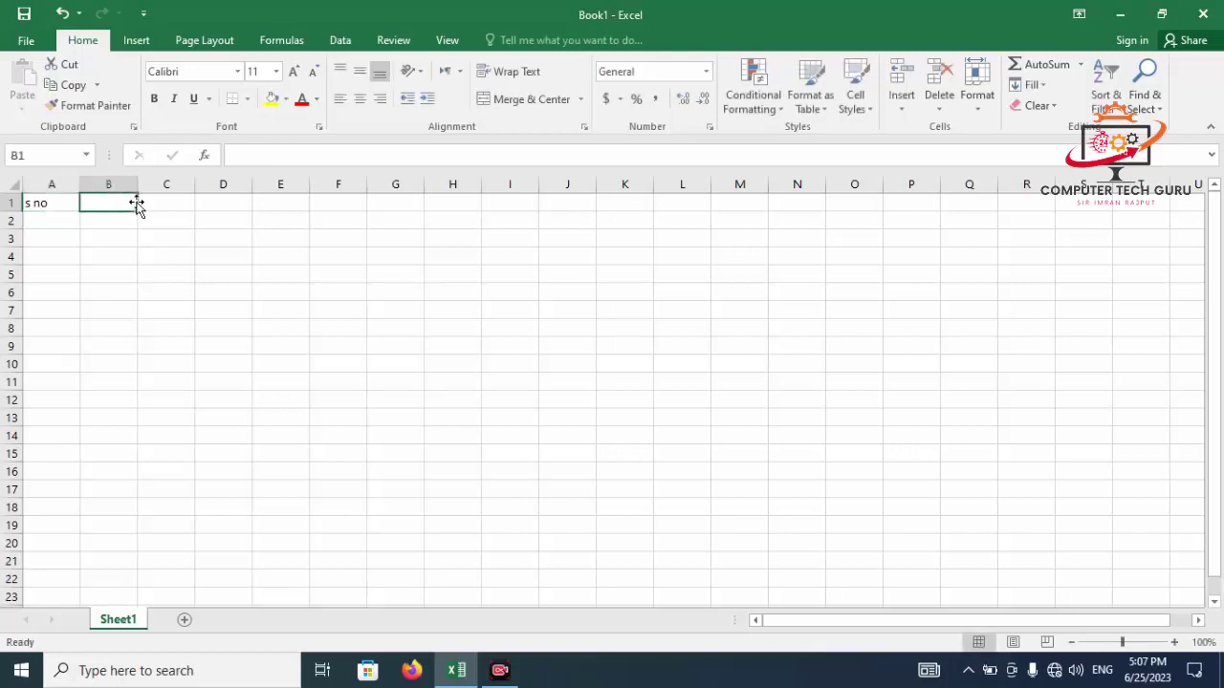
{"action": "type", "text": "Name"}
{"action": "key", "text": "Tab"}
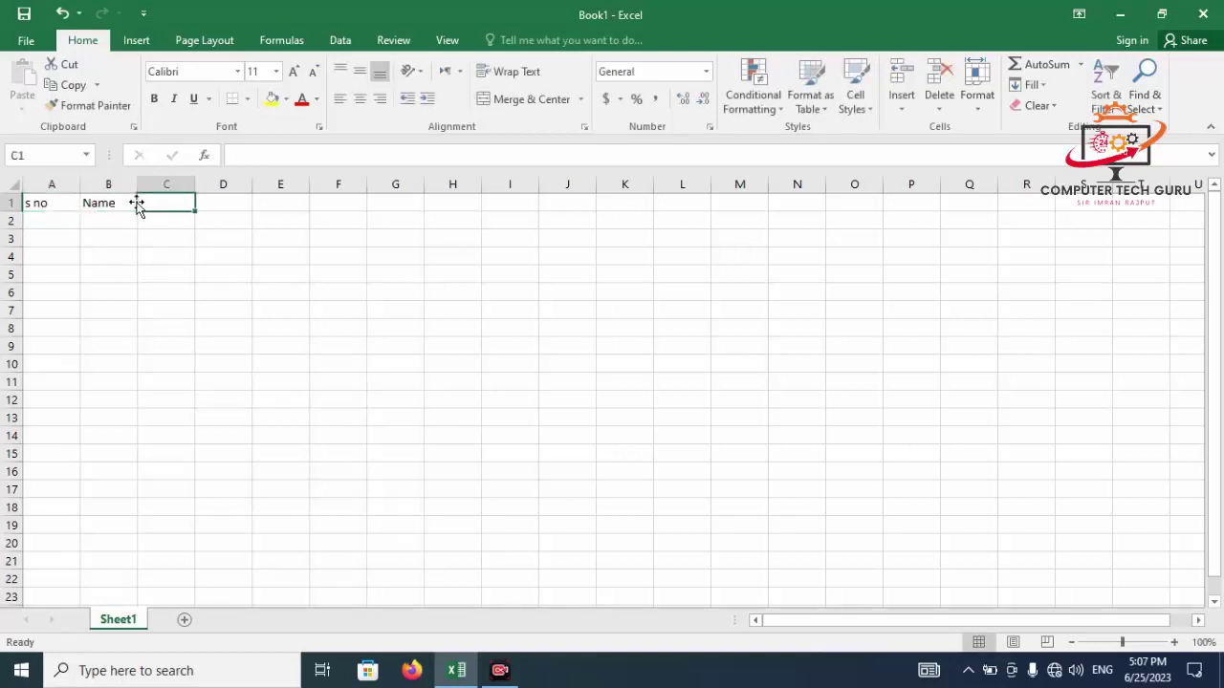
- Enter =IF(B2="","",ROW(1:1)) in A2 to auto-number rows that have a name
{"action": "key", "text": "Return"}
{"action": "type", "text": "="}
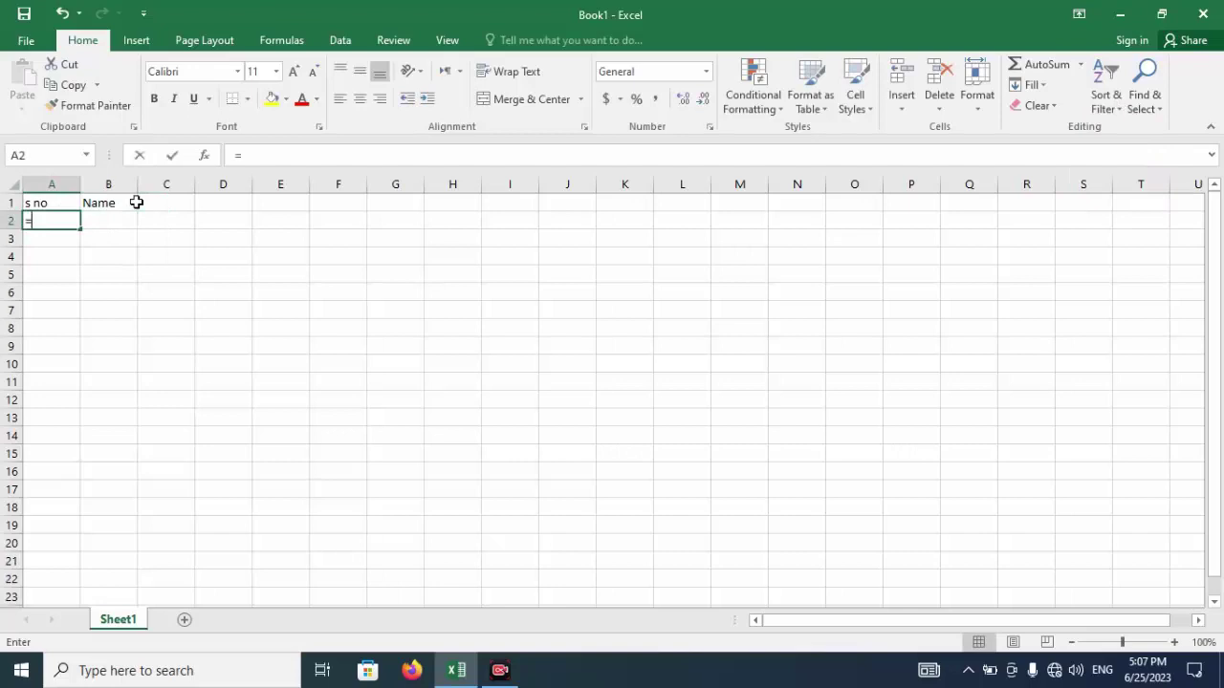
{"action": "type", "text": "if"}
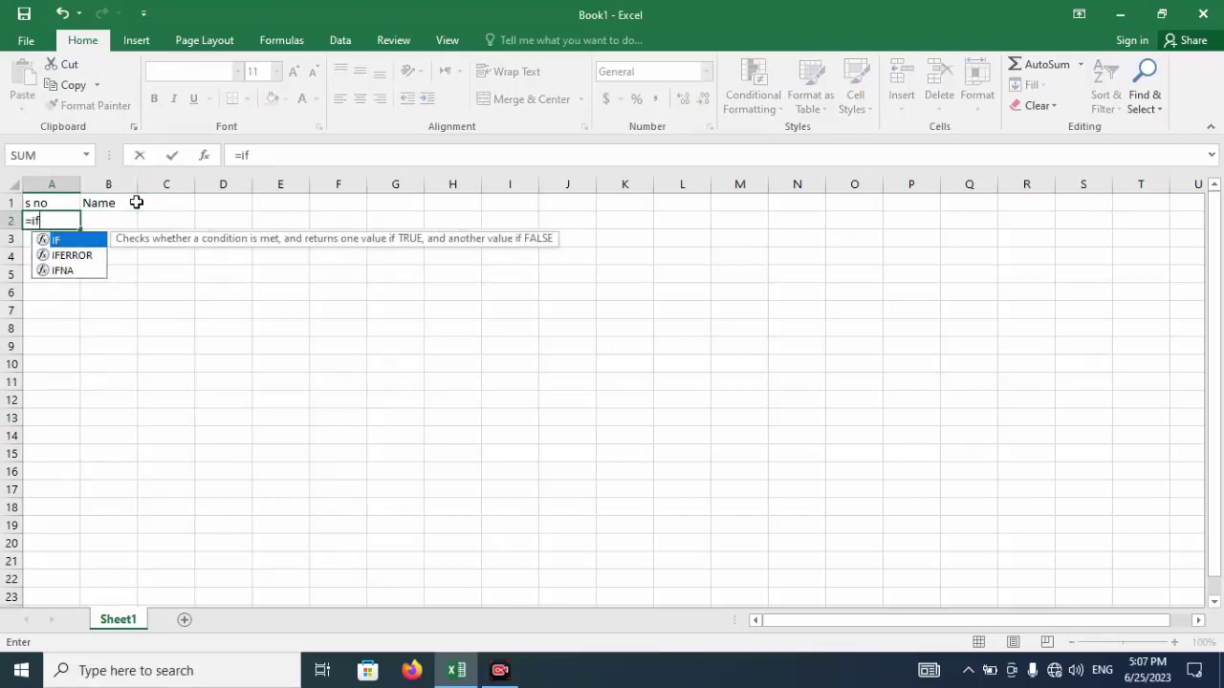
{"action": "type", "text": "("}
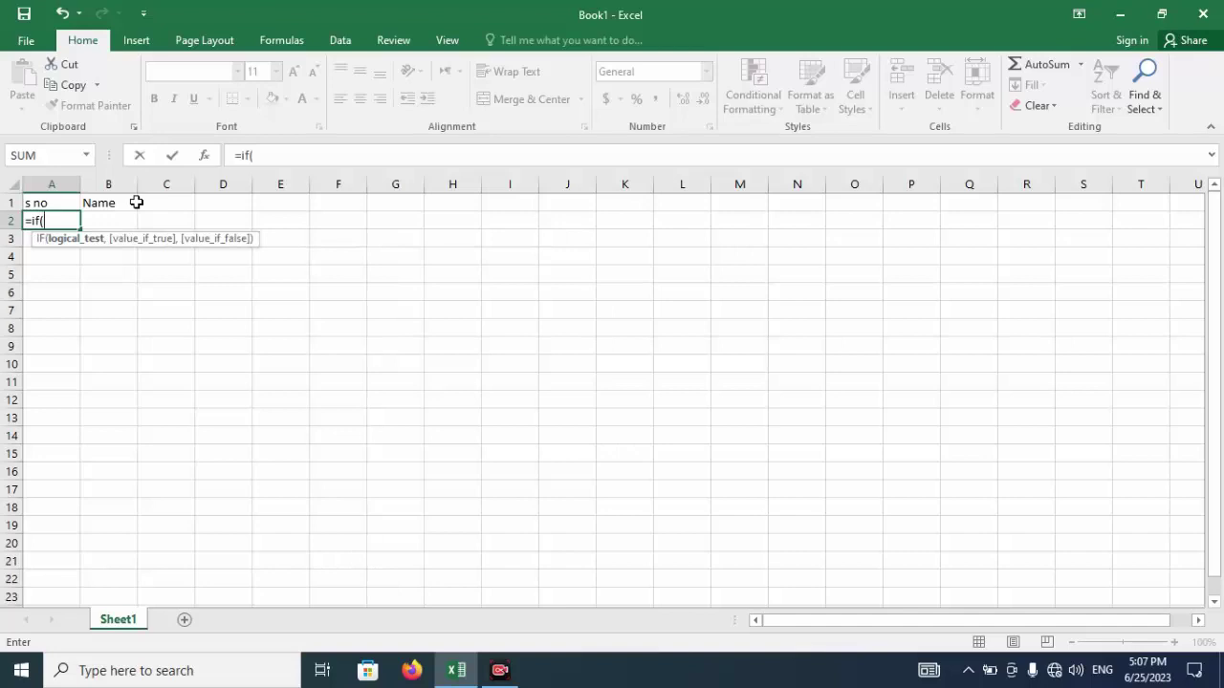
{"action": "key", "text": "Right"}
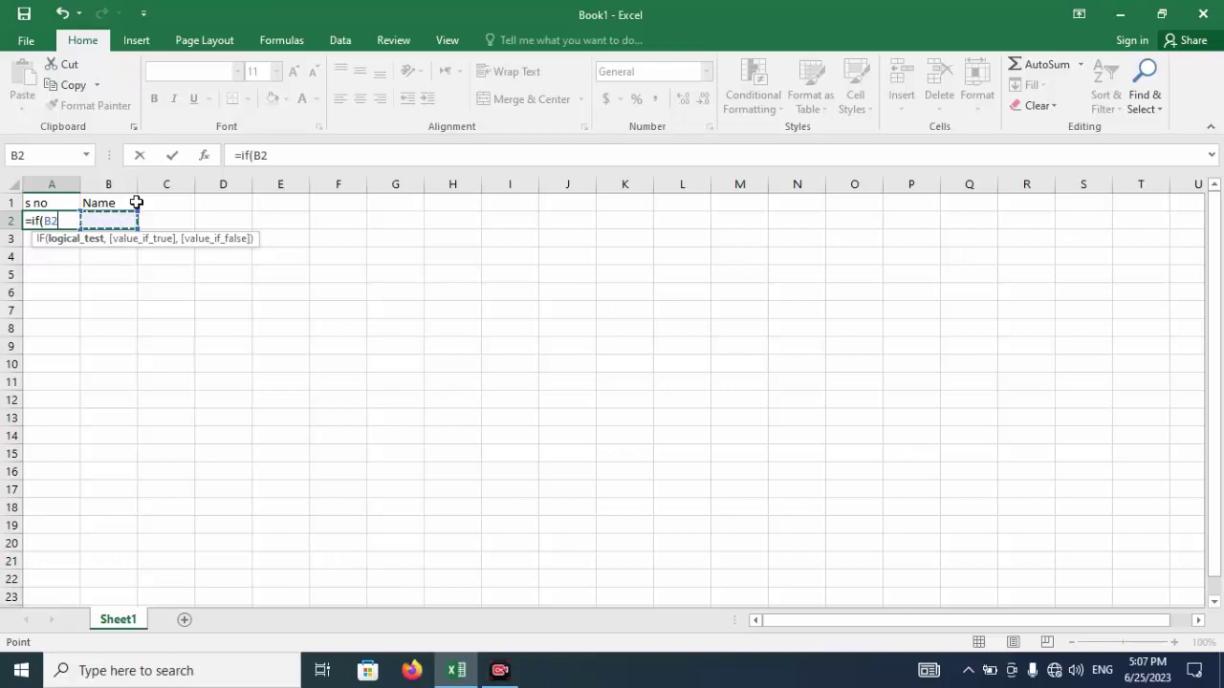
{"action": "type", "text": "="}
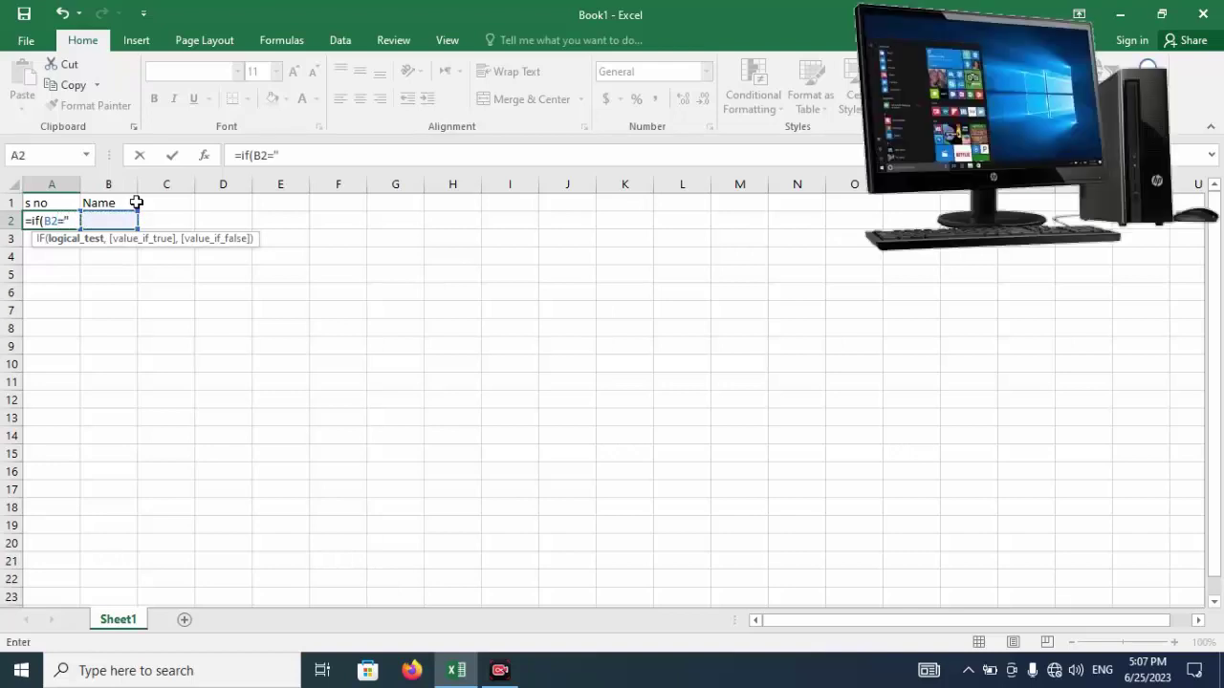
{"action": "type", "text": ",\""}
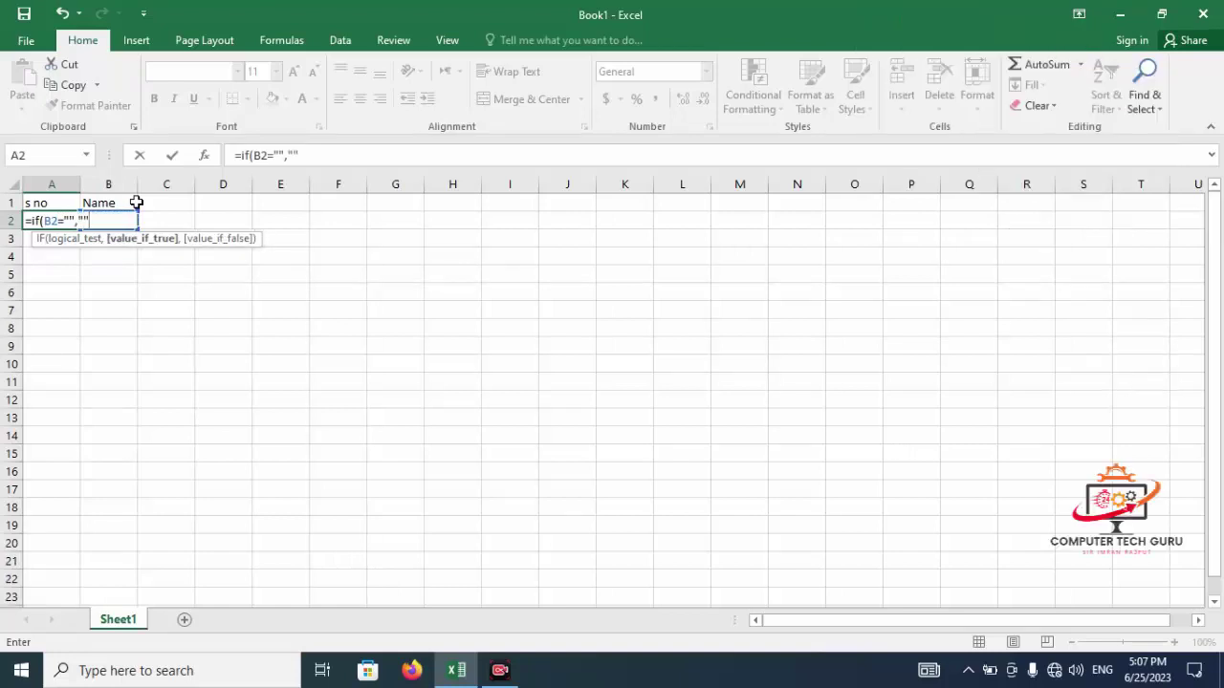
{"action": "type", "text": ","}
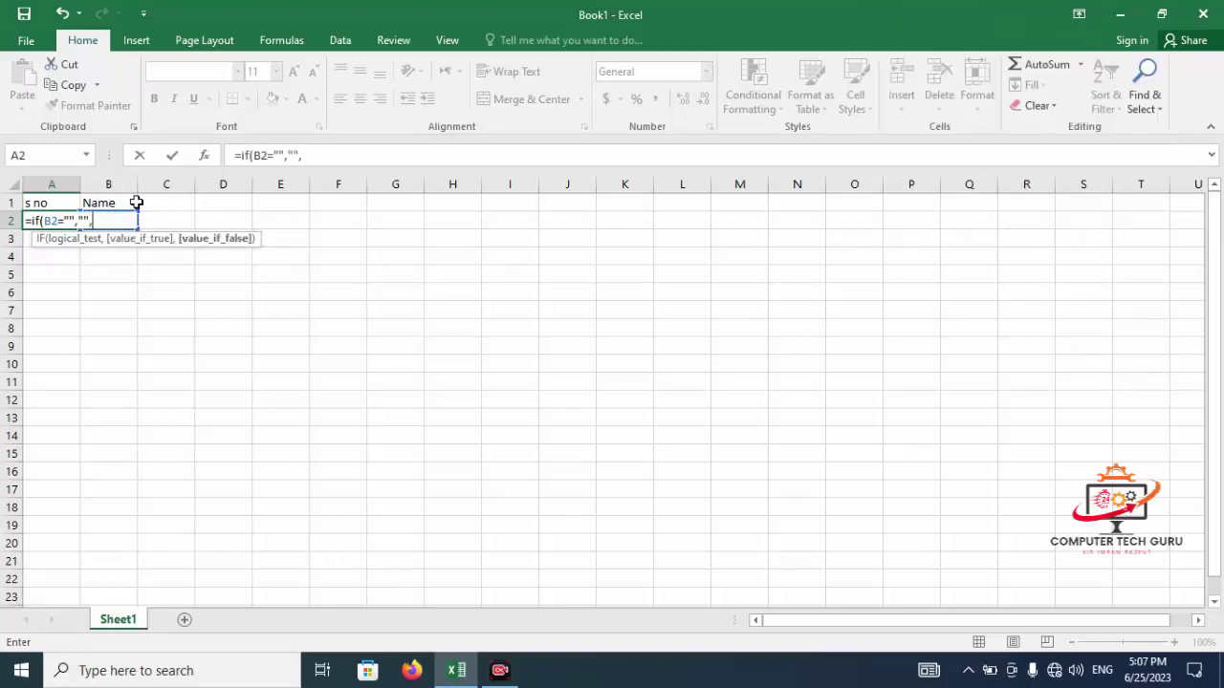
{"action": "type", "text": "row"}
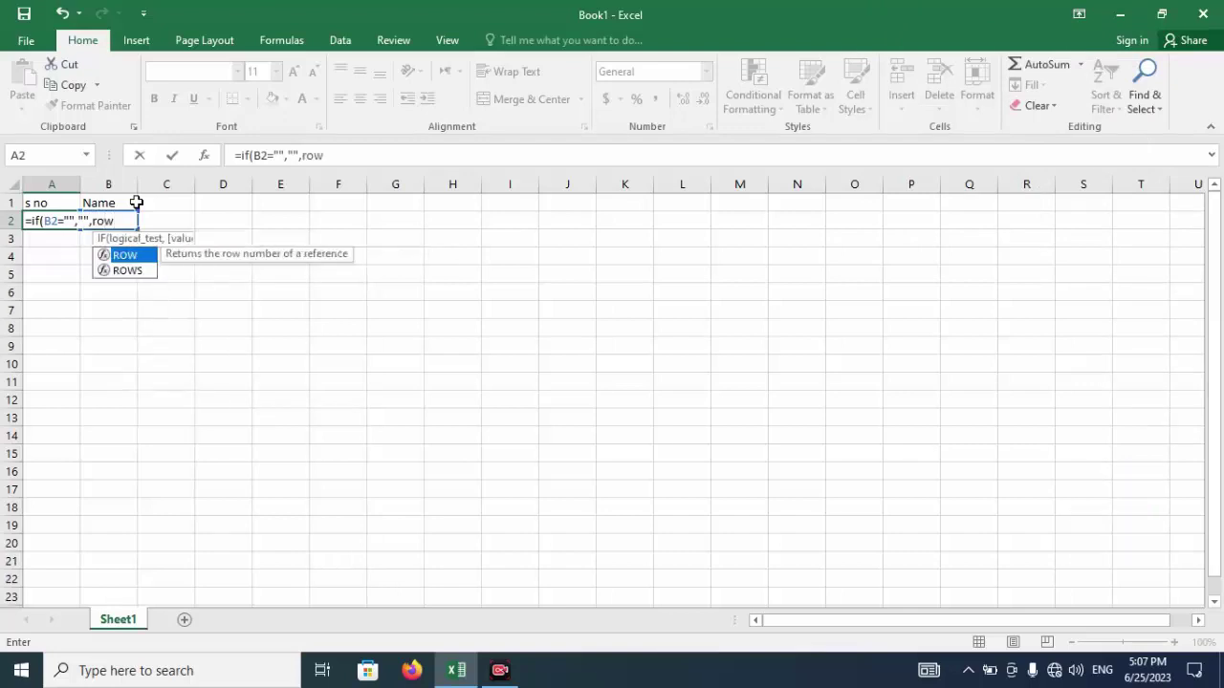
{"action": "key", "text": "Tab"}
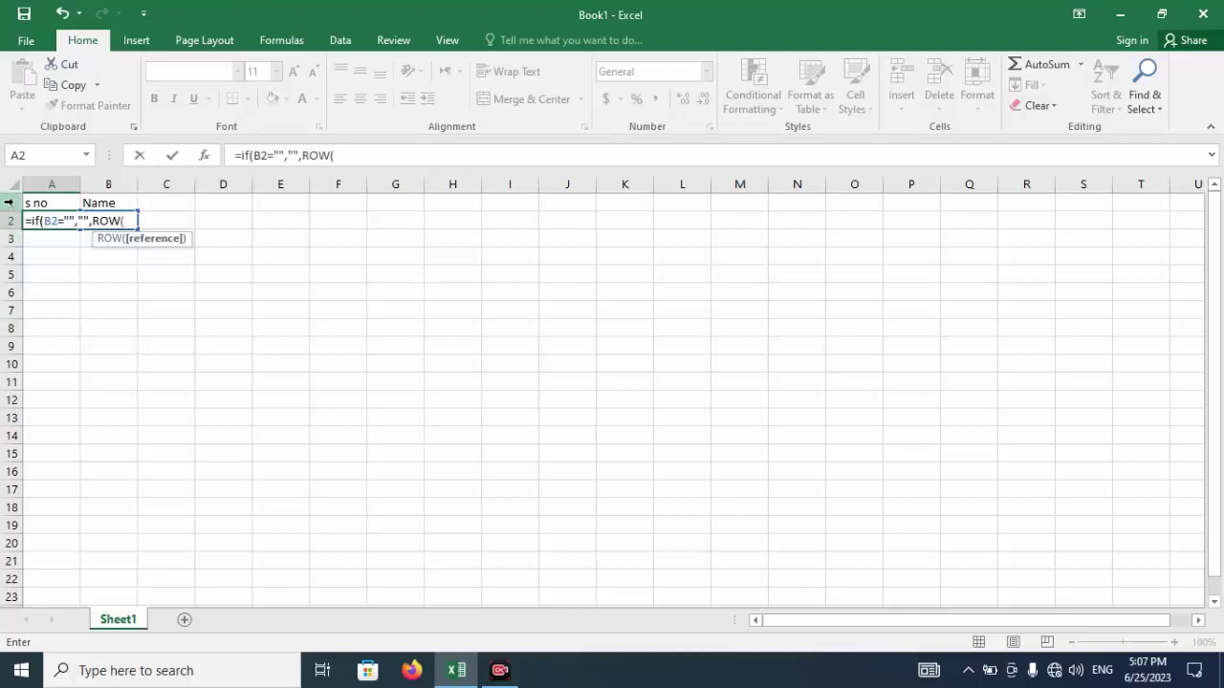
{"action": "left_click", "coordinate": [9, 202]}
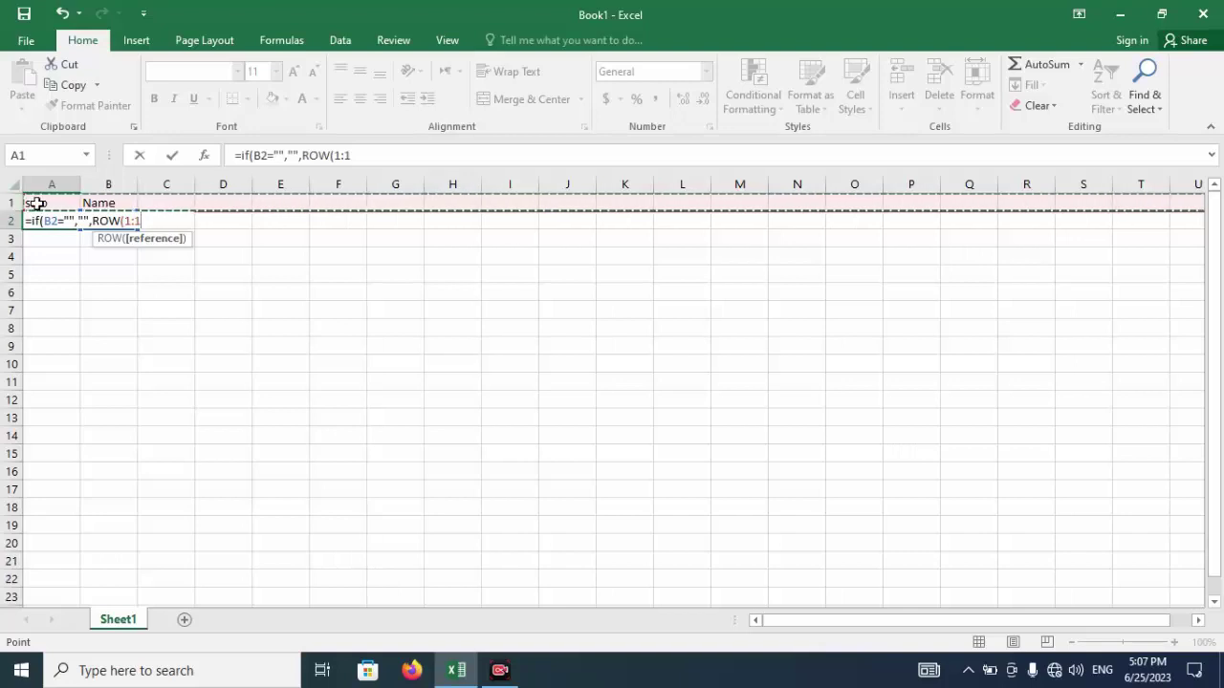
{"action": "type", "text": ")"}
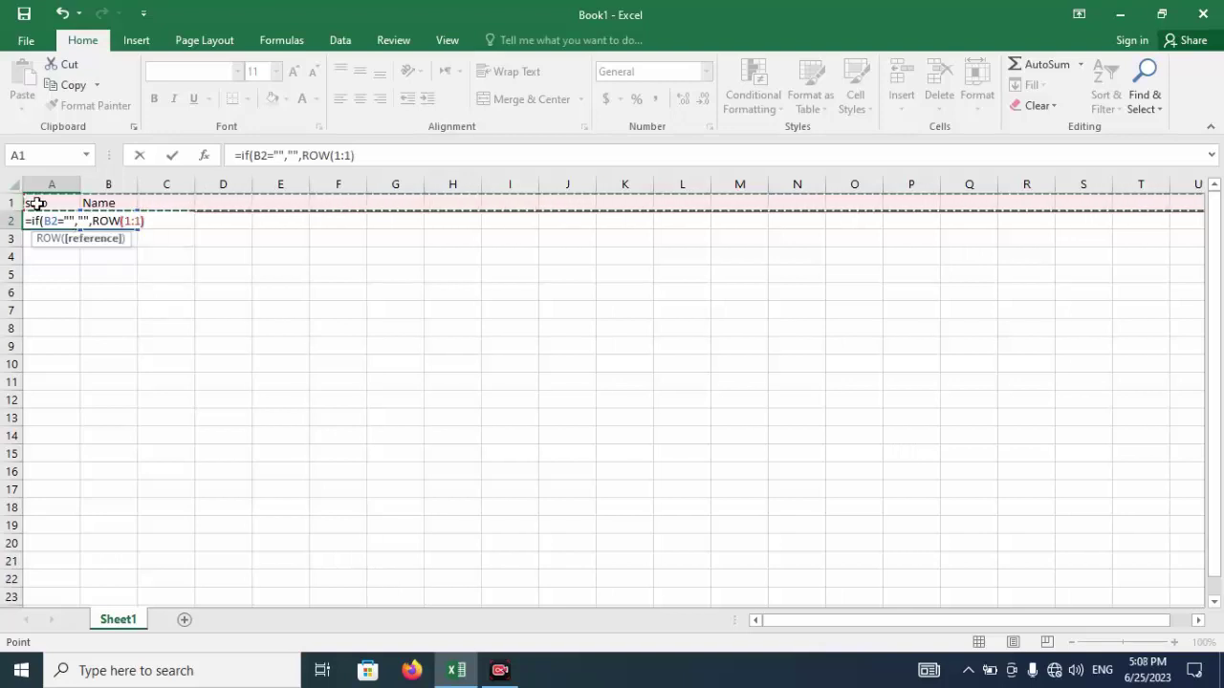
{"action": "key", "text": "Return"}
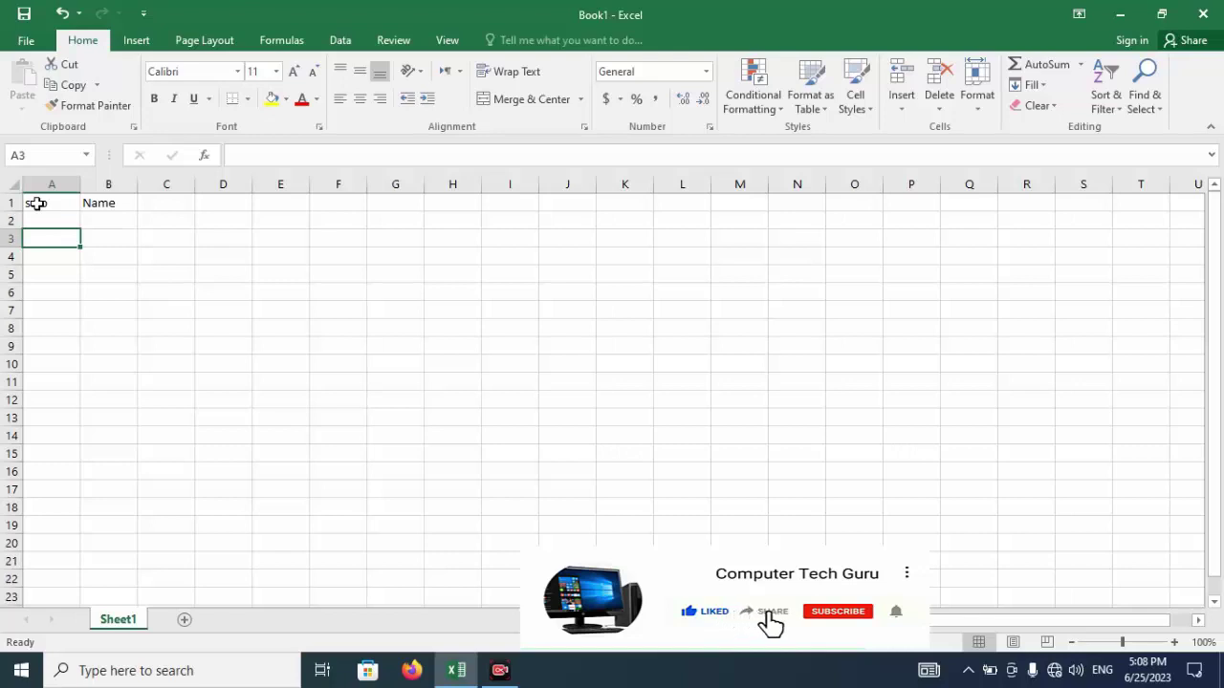
- Enter the names Ali, Imran, Adnan, Ahmed and Mubarik in B2:B6
{"action": "key", "text": "Right"}
{"action": "key", "text": "Up"}
{"action": "key", "text": "F2"}
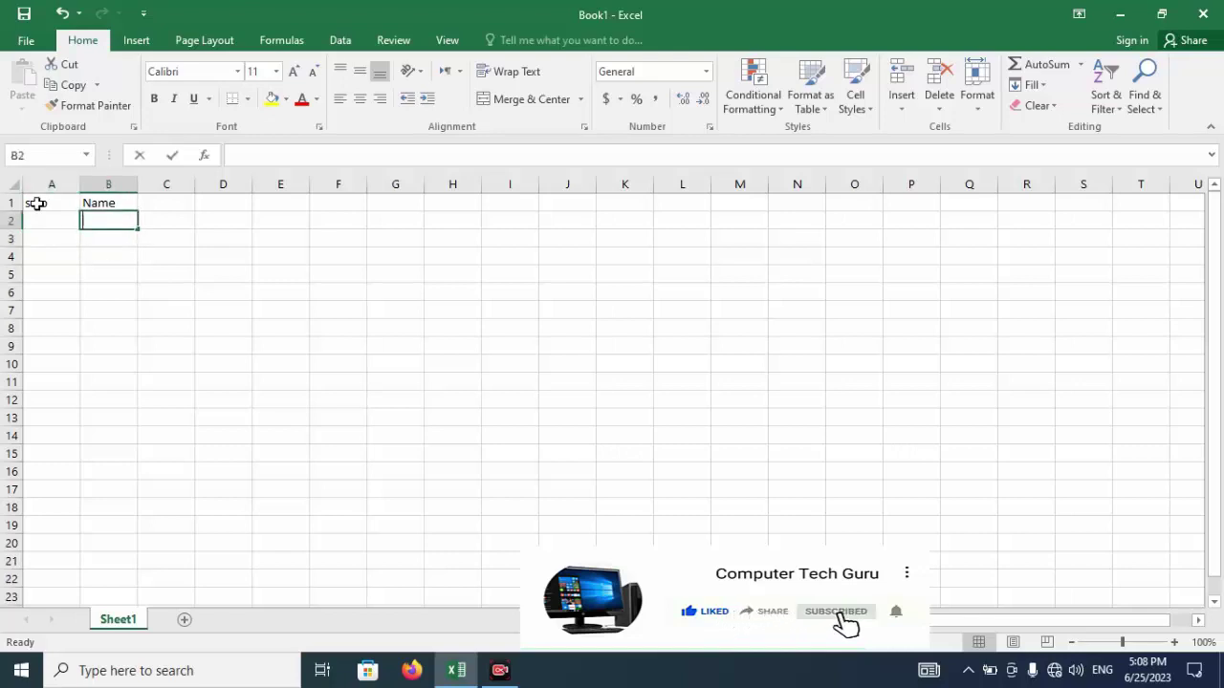
{"action": "type", "text": "Ali"}
{"action": "key", "text": "Return"}
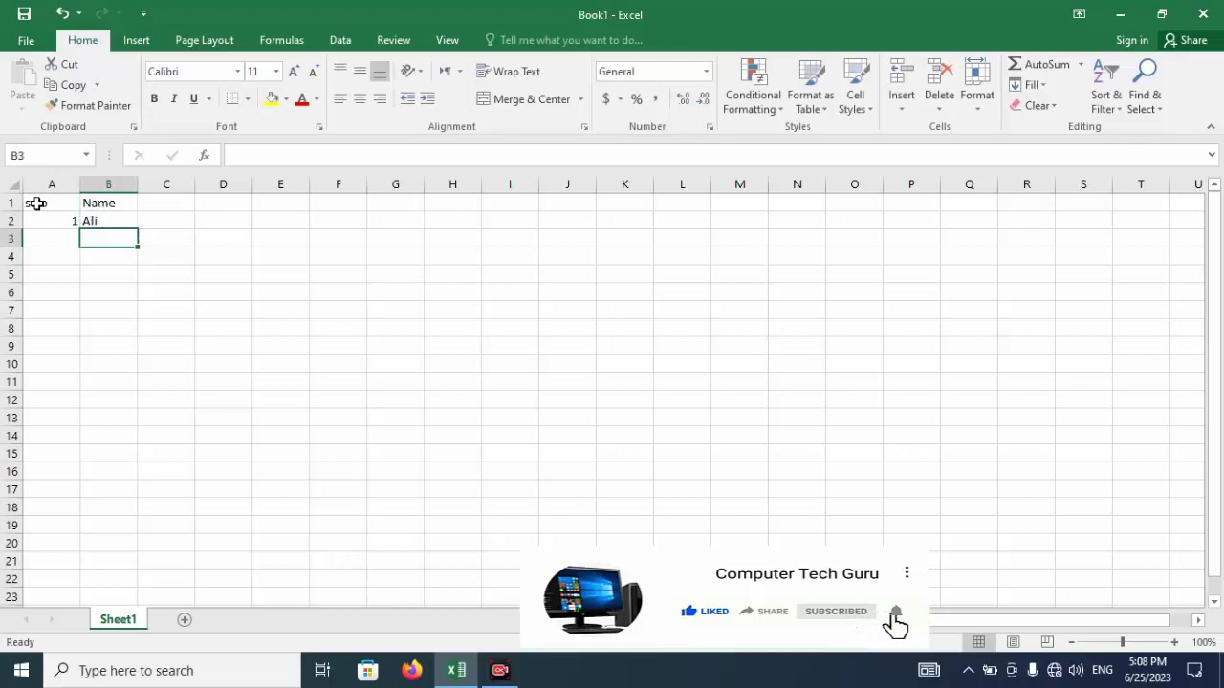
{"action": "type", "text": "Imran"}
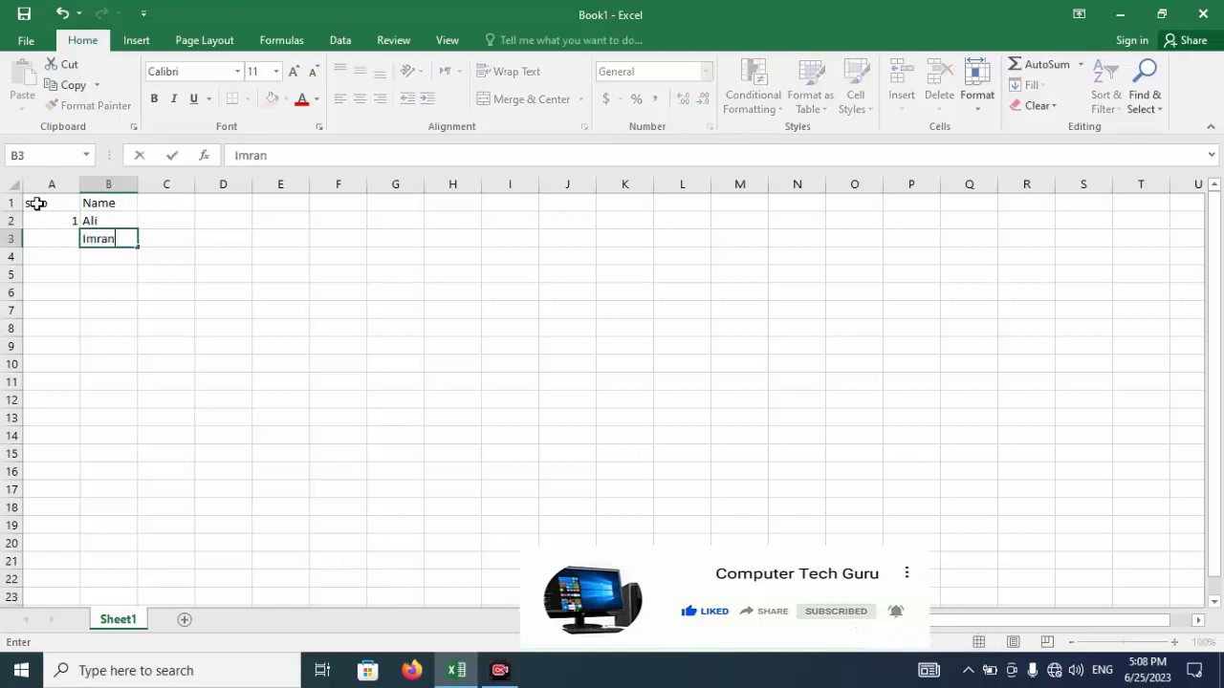
{"action": "key", "text": "Return"}
{"action": "type", "text": "Adn"}
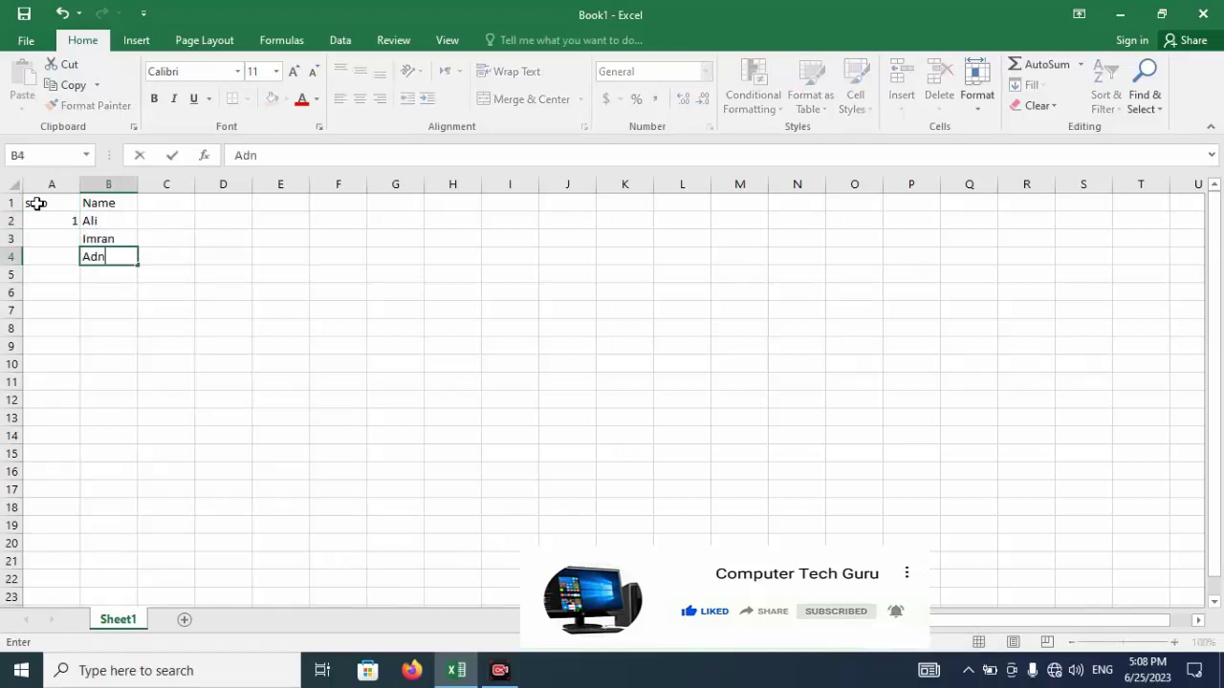
{"action": "type", "text": "an"}
{"action": "key", "text": "Return"}
{"action": "type", "text": "Ah"}
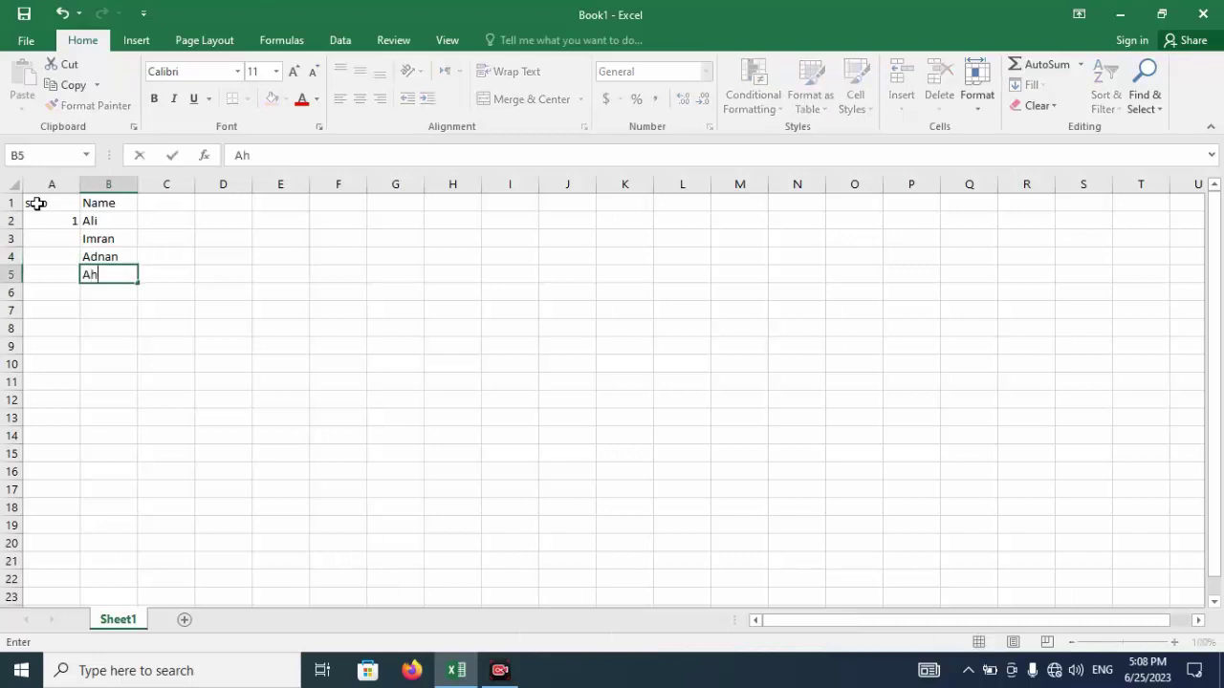
{"action": "type", "text": "med"}
{"action": "key", "text": "Return"}
{"action": "type", "text": "M"}
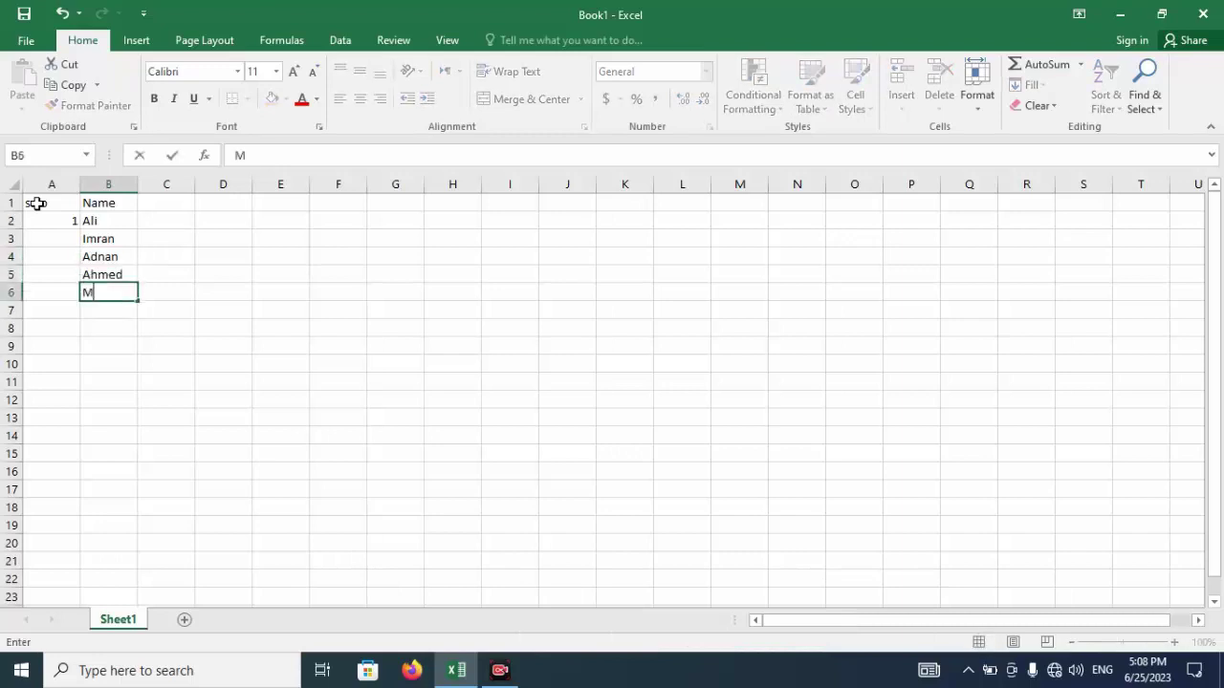
{"action": "type", "text": "Uba"}
{"action": "type", "text": "k"}
{"action": "key", "text": "Return"}
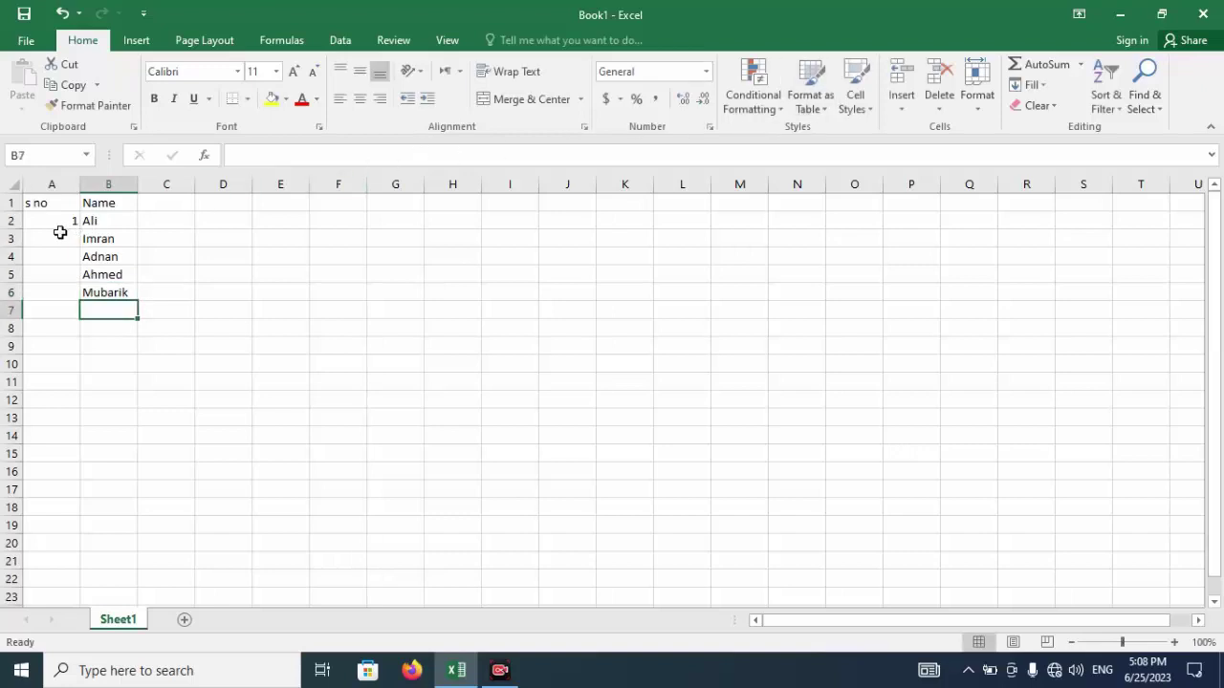
- Fill the A2 numbering formula down column A to row 61
{"action": "left_click", "coordinate": [62, 220]}
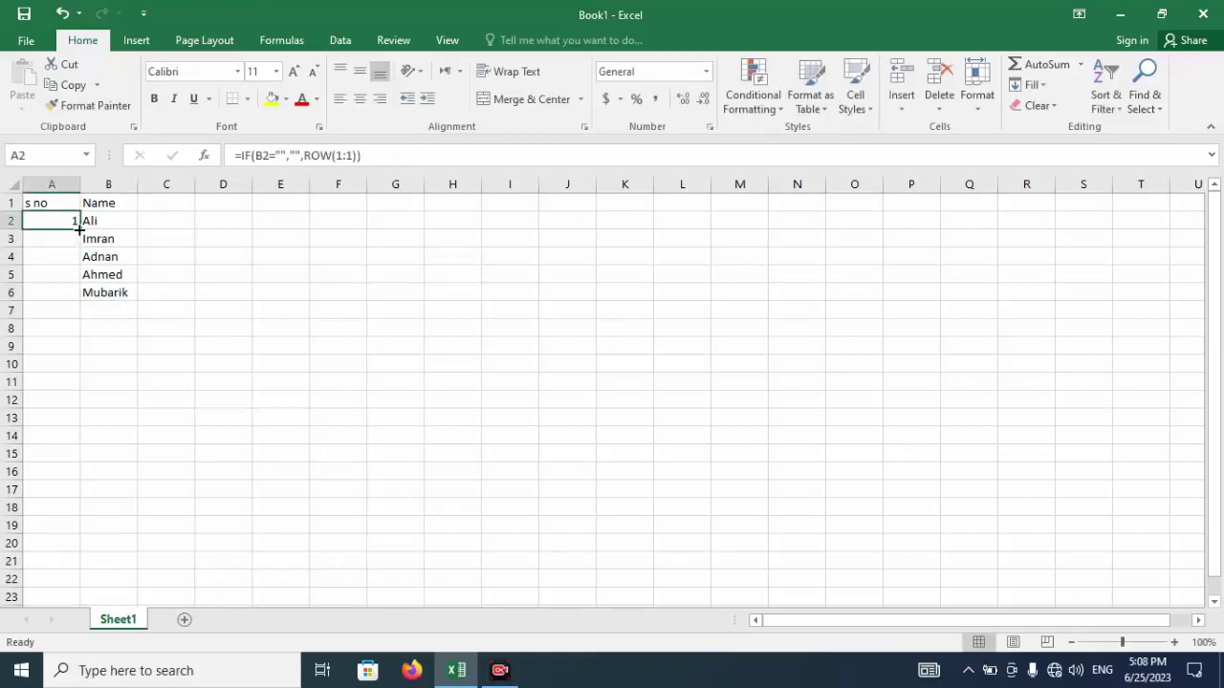
{"action": "left_click_drag", "start_coordinate": [79, 229], "coordinate": [110, 596]}
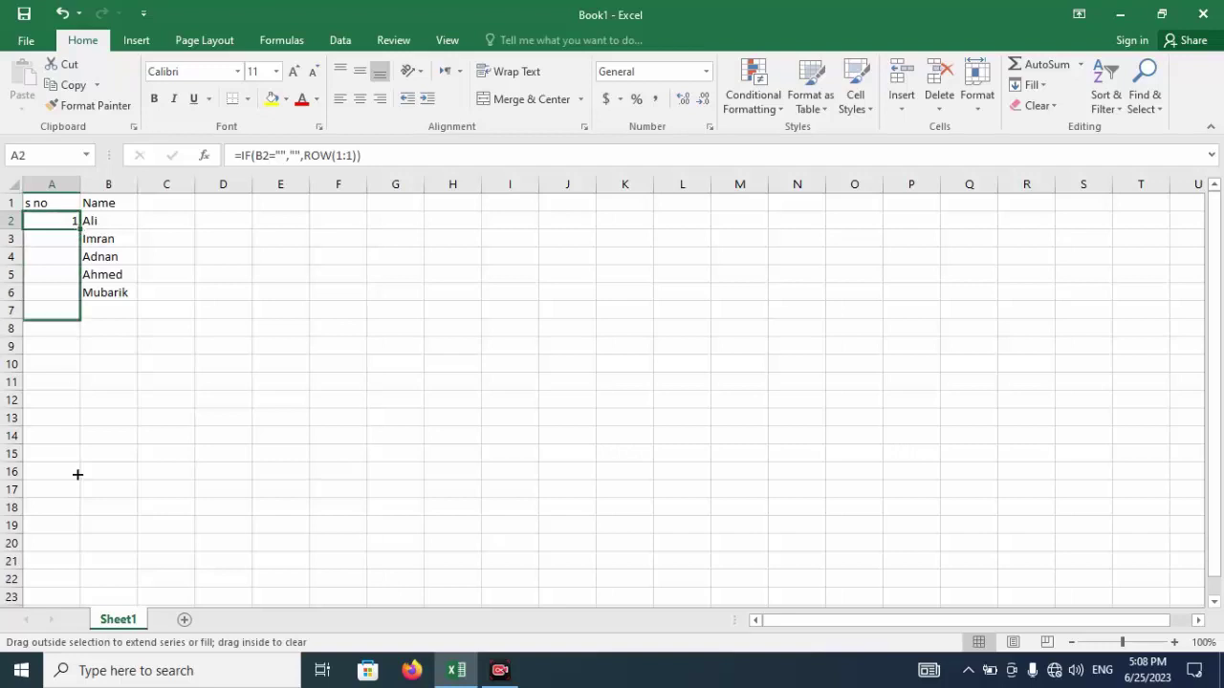
{"action": "scroll", "coordinate": [96, 576], "scroll_direction": "up", "scroll_amount": 3}
{"action": "scroll", "coordinate": [98, 549], "scroll_direction": "up", "scroll_amount": 5}
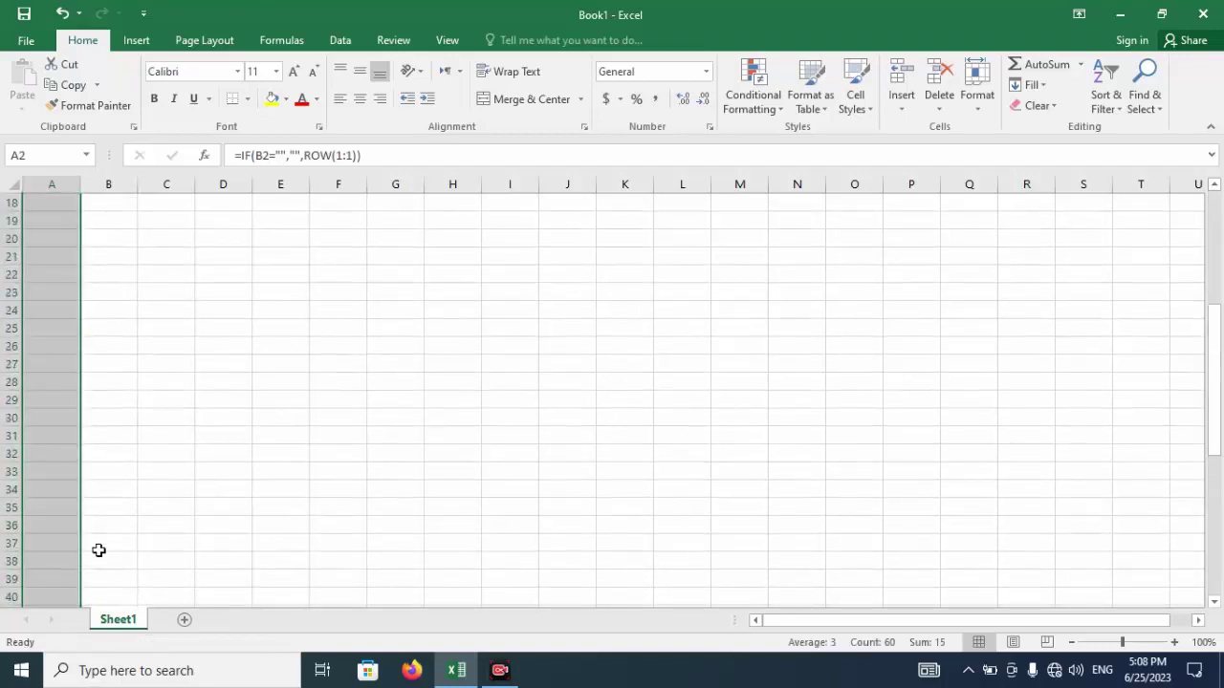
{"action": "scroll", "coordinate": [125, 544], "scroll_direction": "up", "scroll_amount": 5}
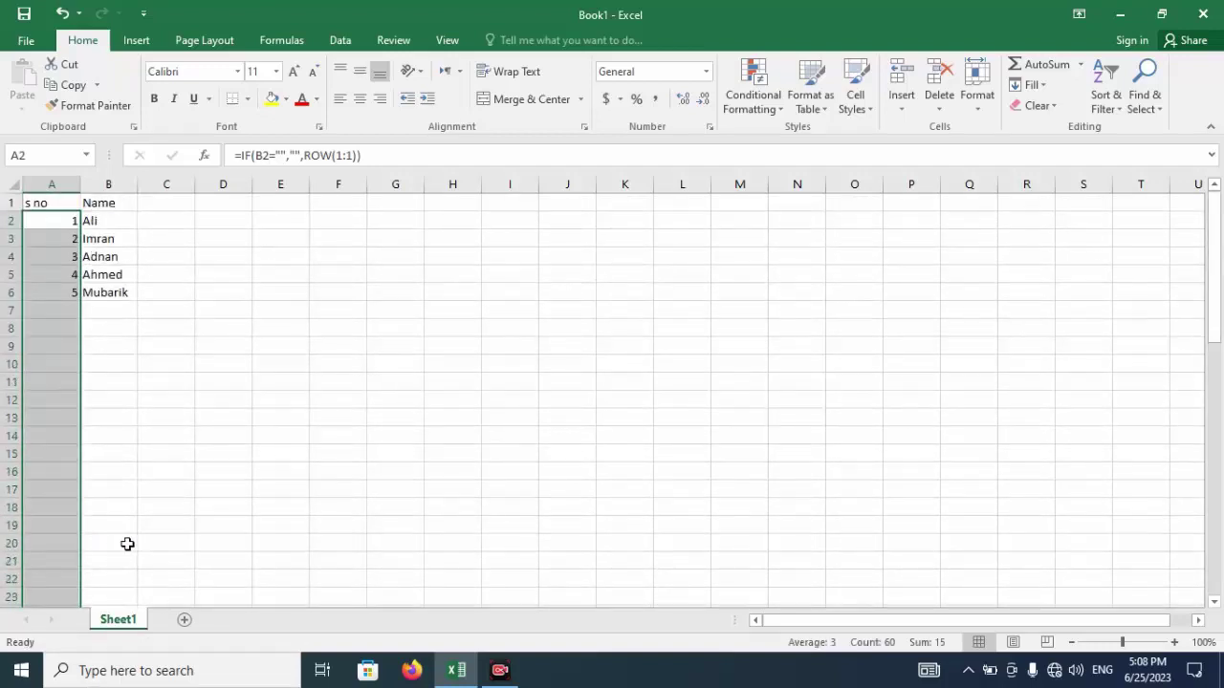
{"action": "left_click", "coordinate": [118, 306]}
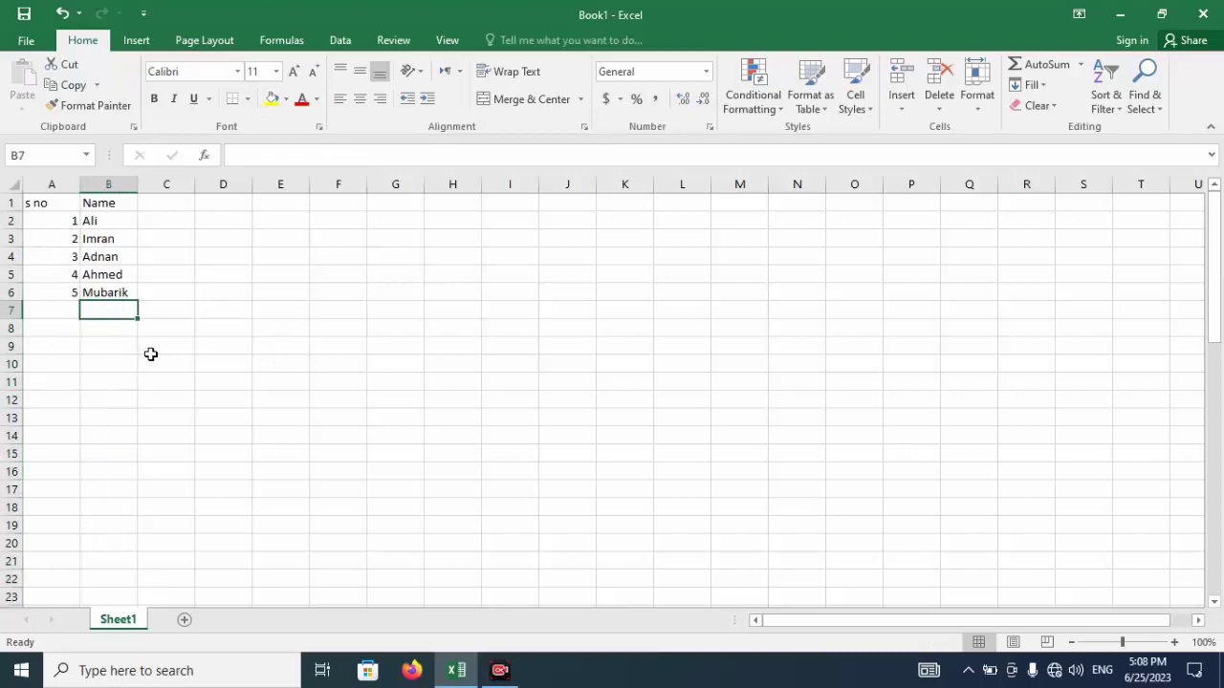
- Add malik, imran ali and Babar in B7:B9 so they number 6 to 8
{"action": "type", "text": "malik"}
{"action": "key", "text": "Return"}
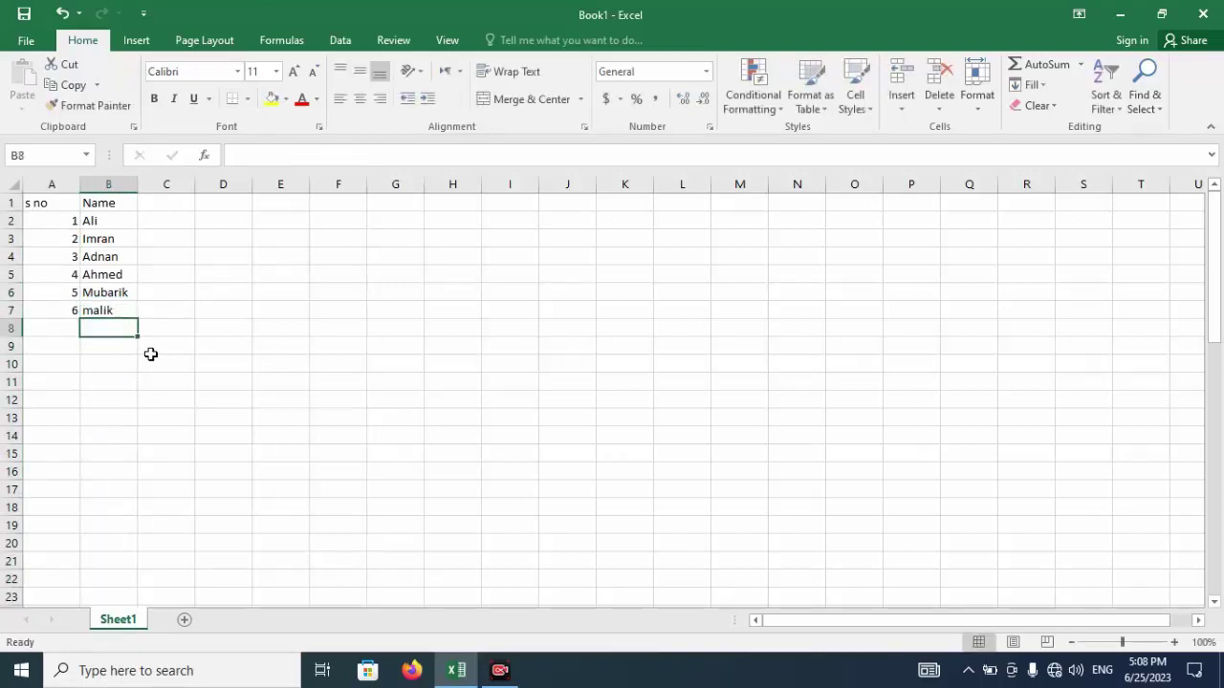
{"action": "type", "text": "imran"}
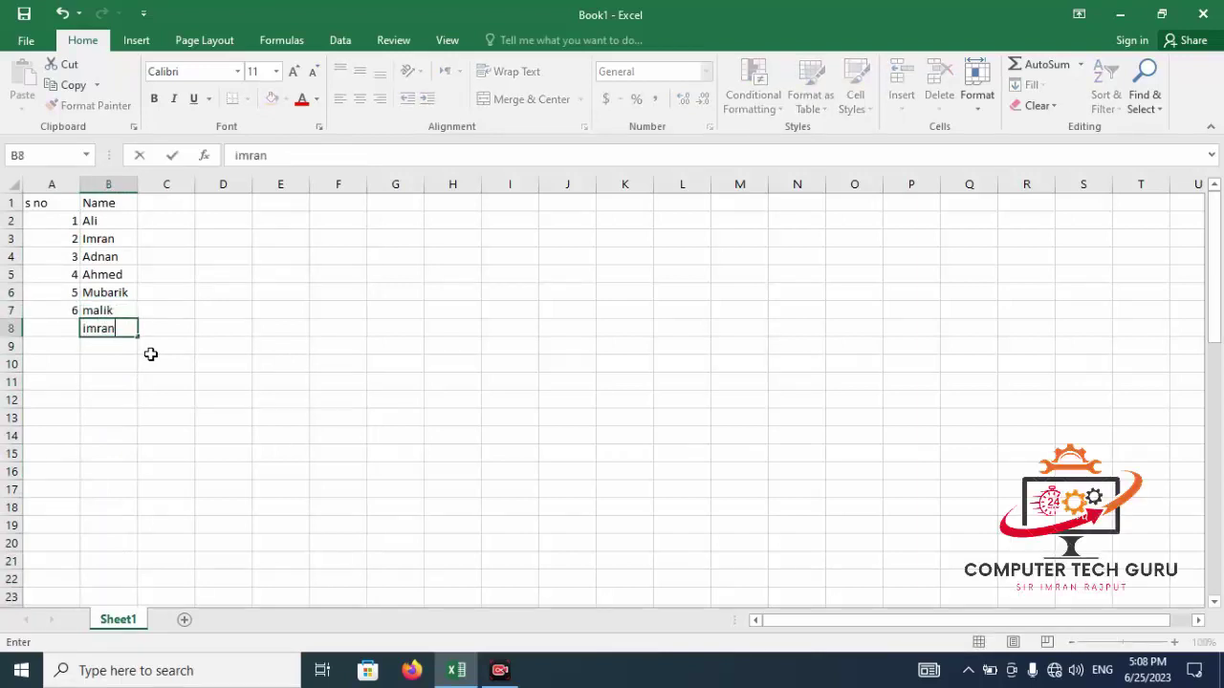
{"action": "type", "text": " ali"}
{"action": "key", "text": "Return"}
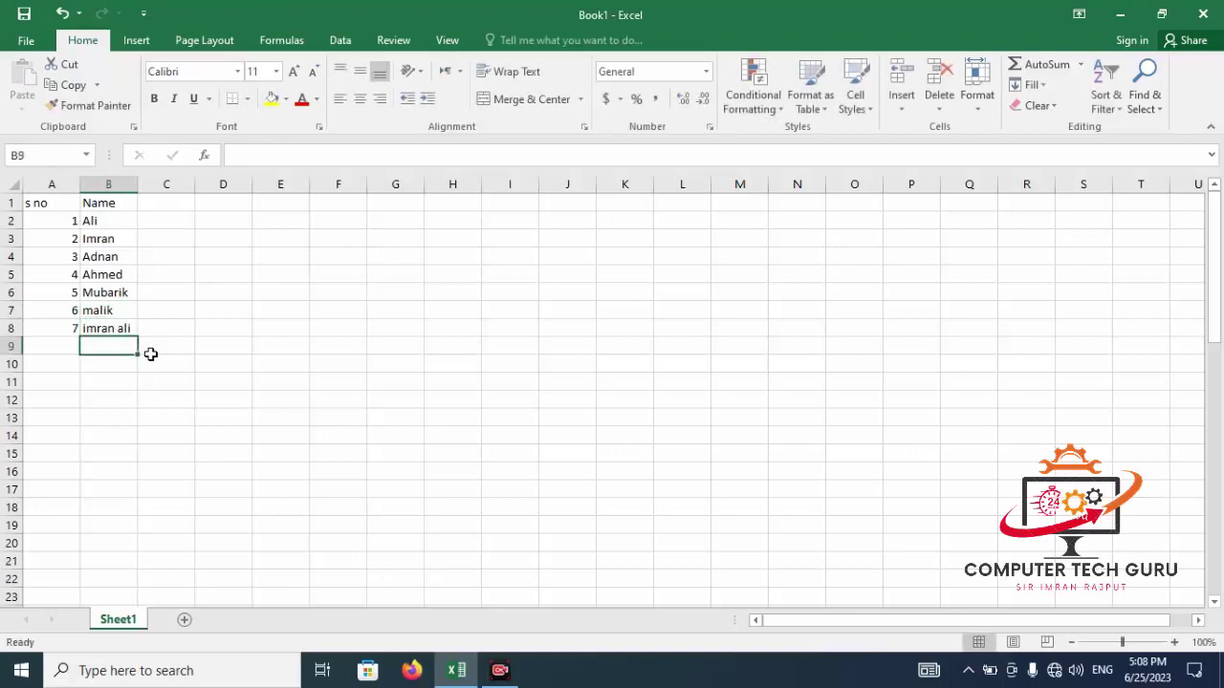
{"action": "type", "text": "Babar"}
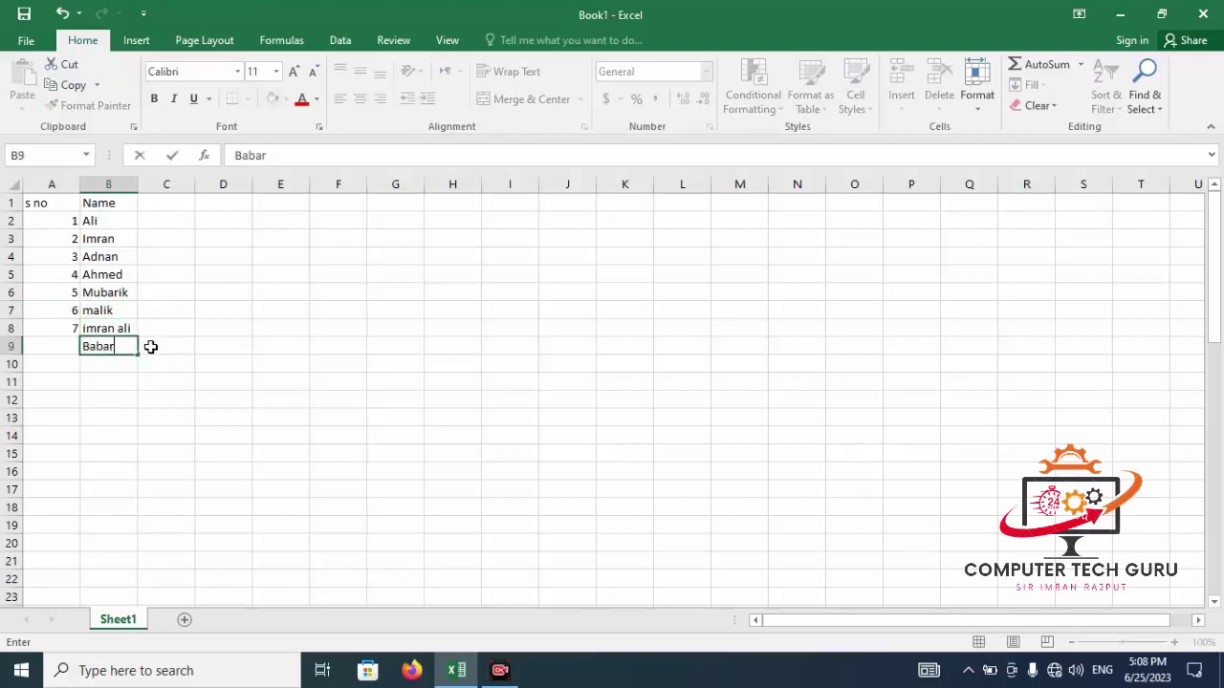
{"action": "key", "text": "Return"}
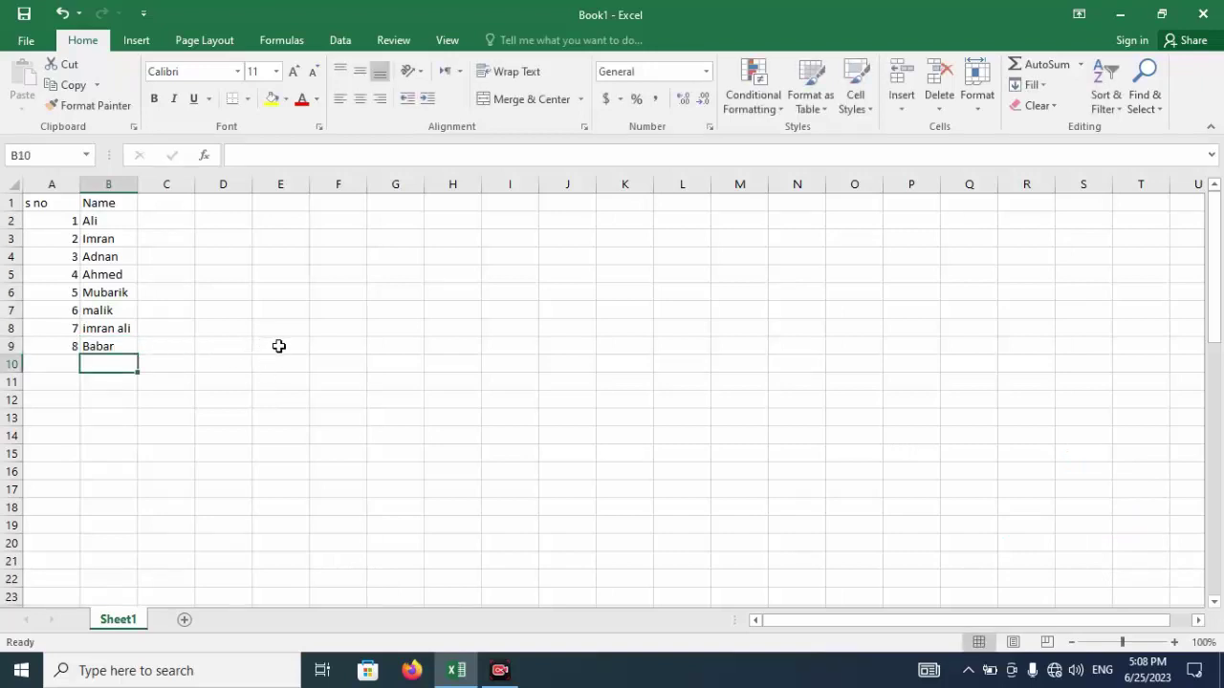
{"action": "left_click", "coordinate": [293, 312]}
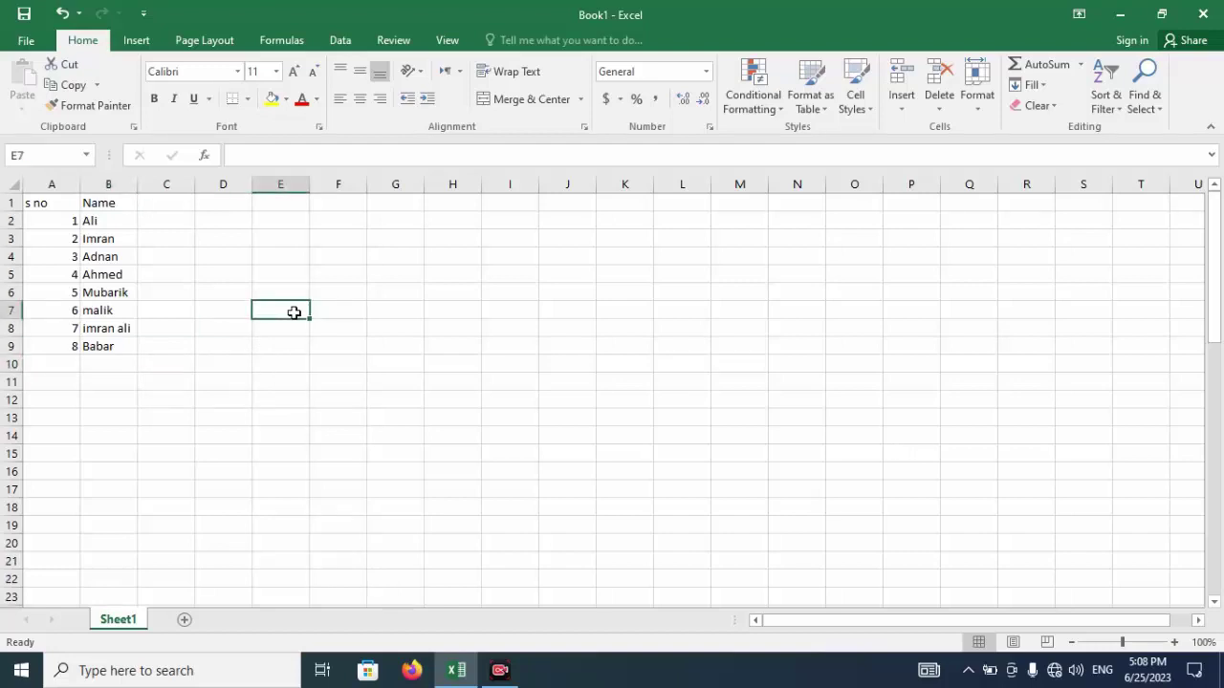
{"action": "type", "text": "Name"}
{"action": "key", "text": "Return"}
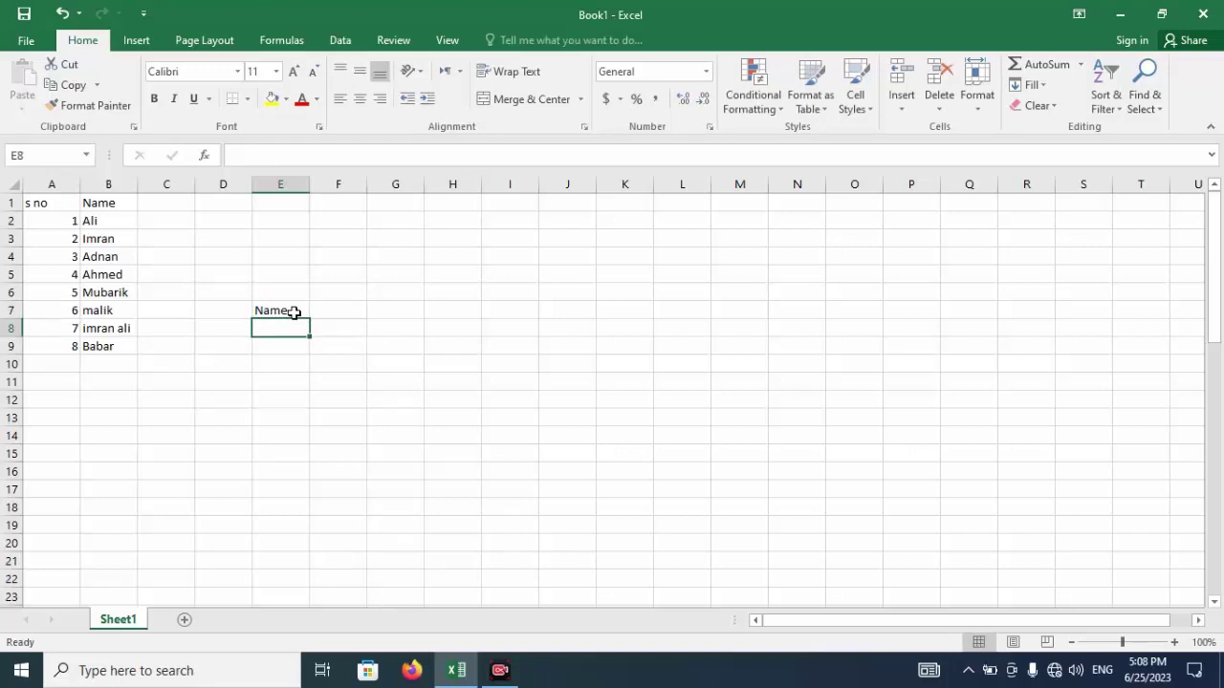
{"action": "type", "text": "Im"}
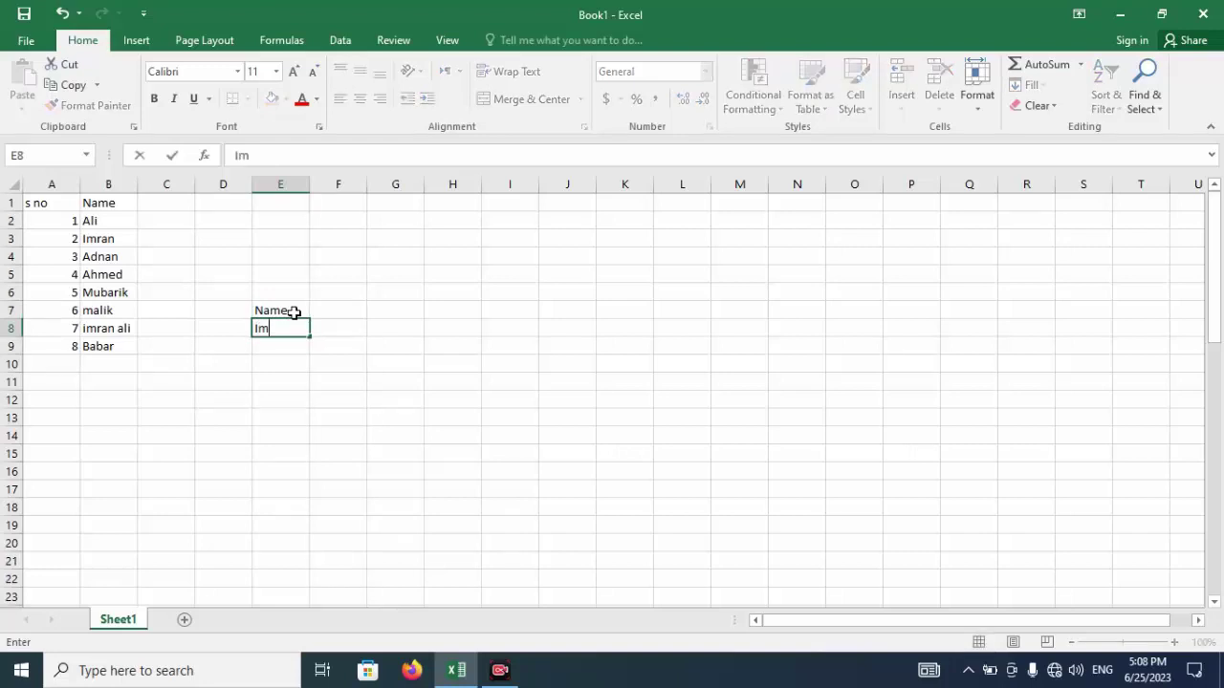
{"action": "type", "text": "ran"}
{"action": "key", "text": "Return"}
{"action": "type", "text": "Ali"}
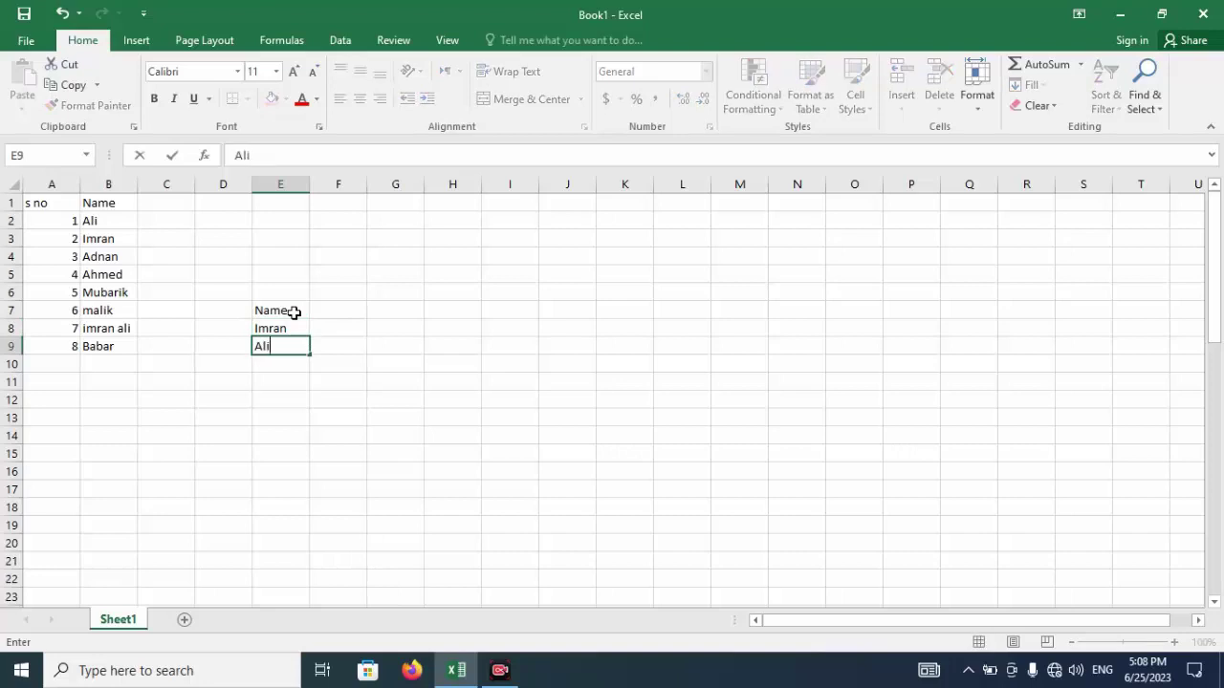
{"action": "key", "text": "Return"}
{"action": "type", "text": "Imr"}
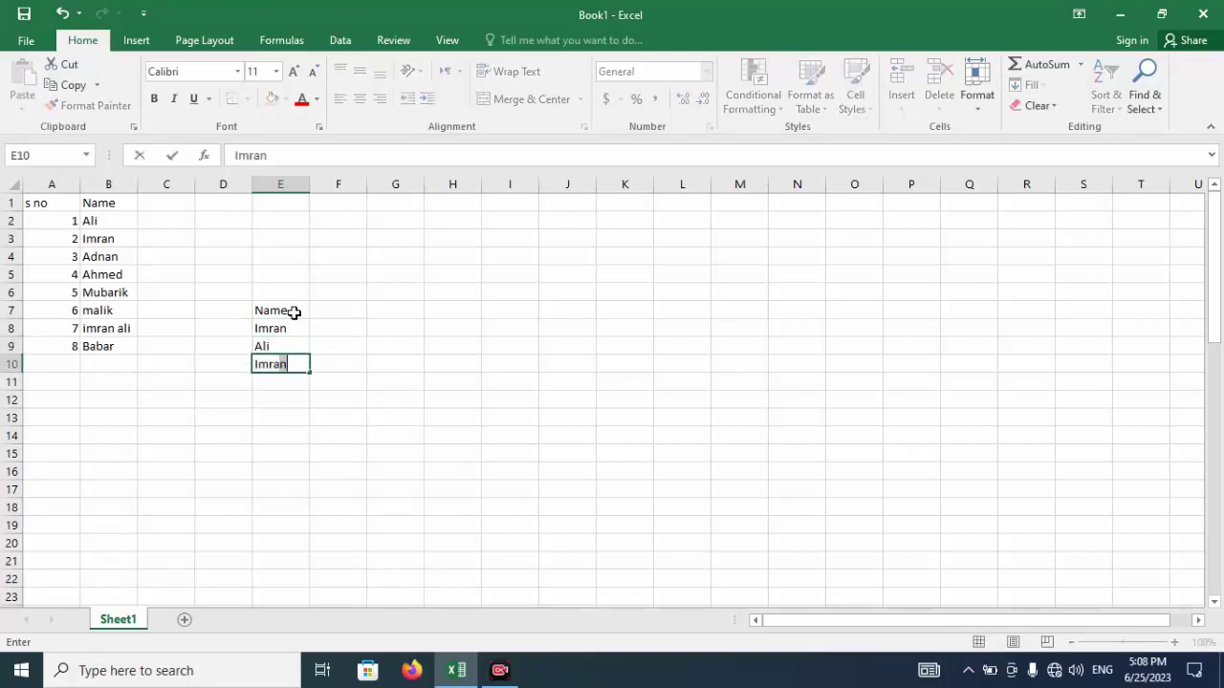
{"action": "type", "text": "an ALi"}
{"action": "key", "text": "Return"}
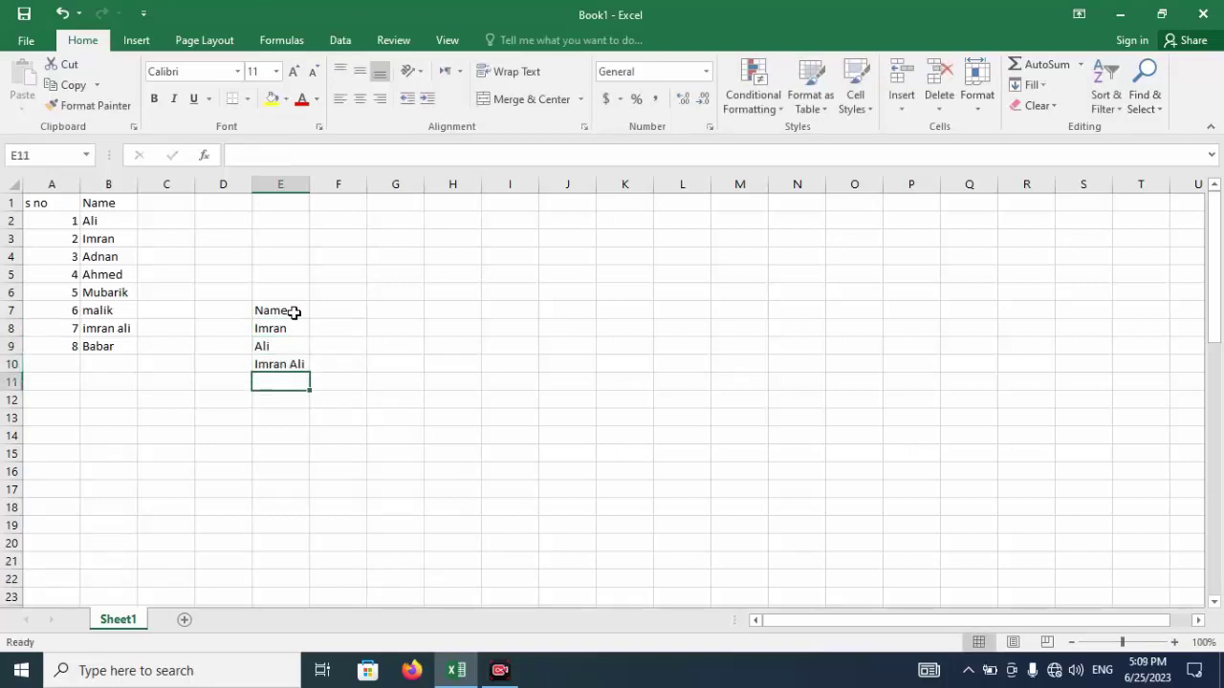
{"action": "type", "text": "Adnan Ali"}
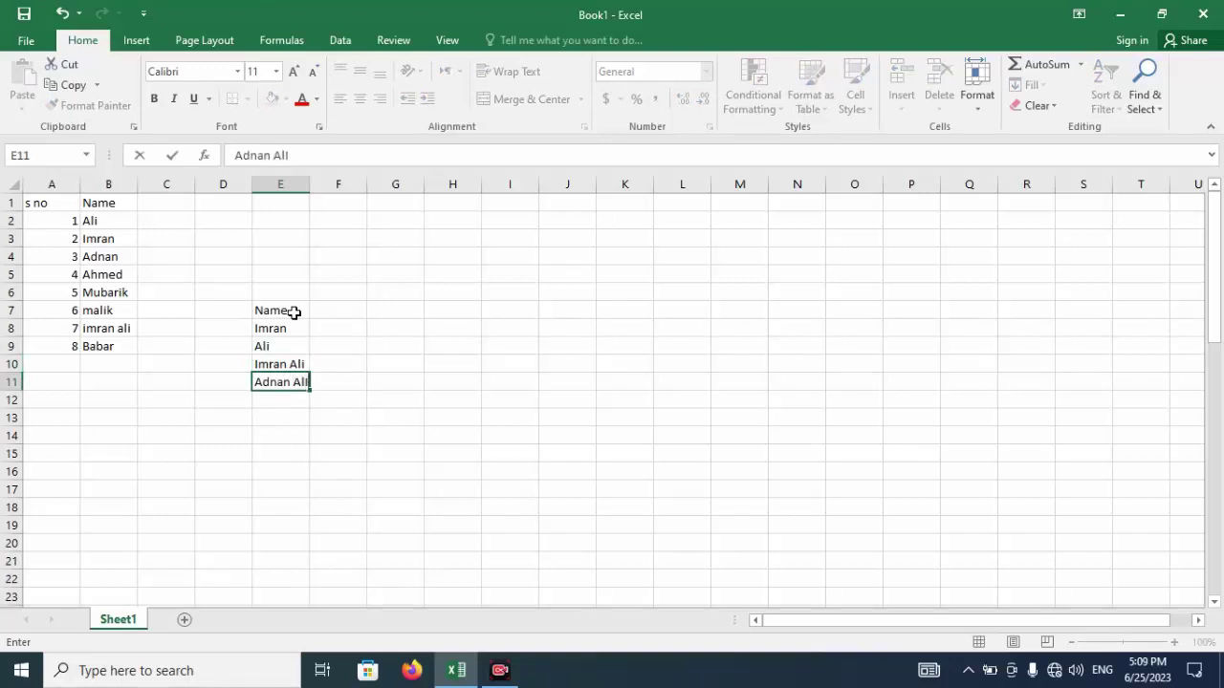
{"action": "key", "text": "Return"}
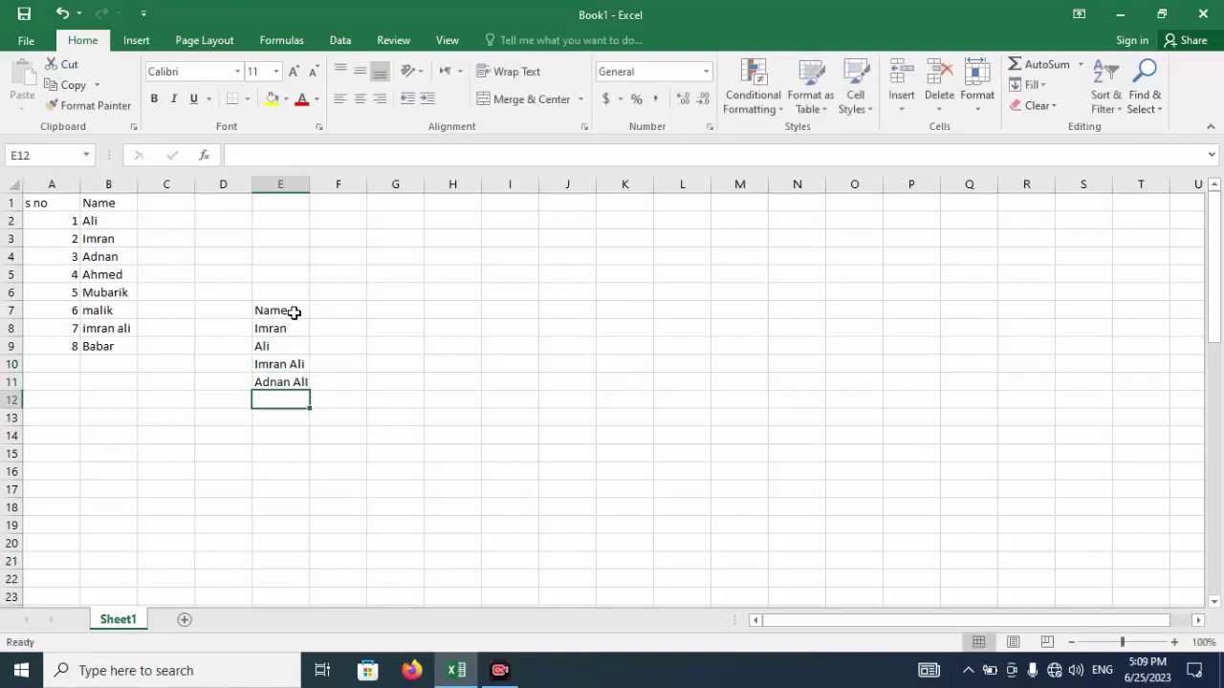
{"action": "type", "text": "mUBAR"}
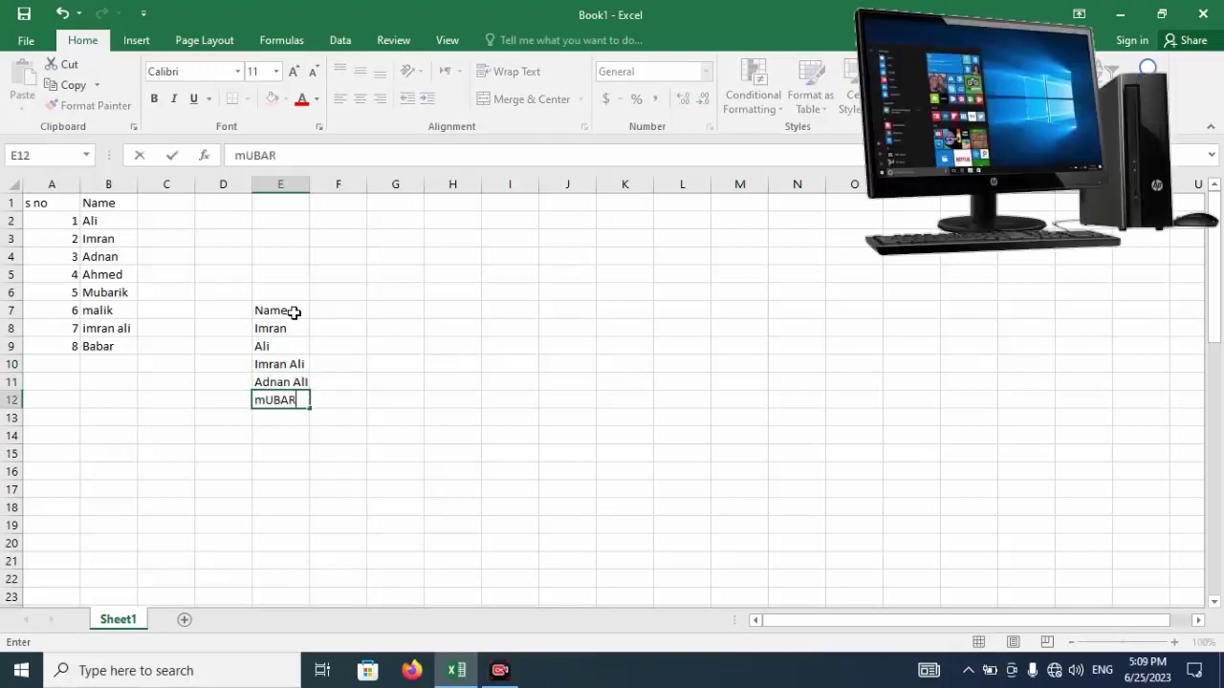
{"action": "type", "text": "K A"}
{"action": "key", "text": "Return"}
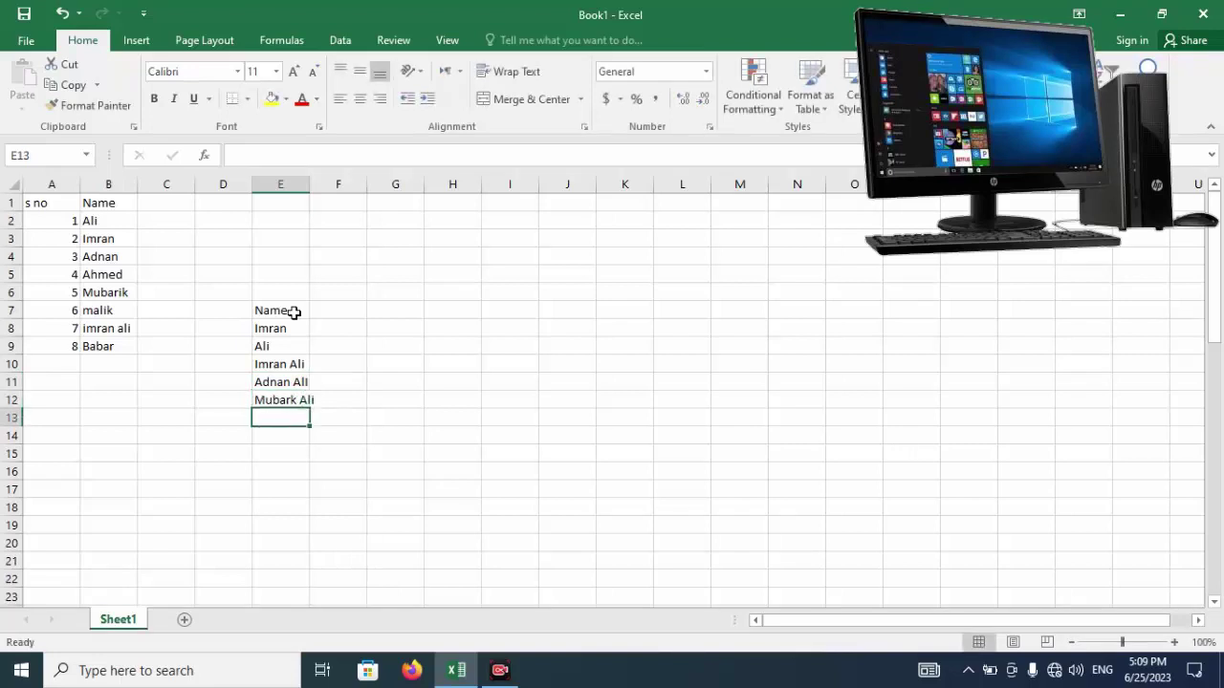
{"action": "type", "text": "R"}
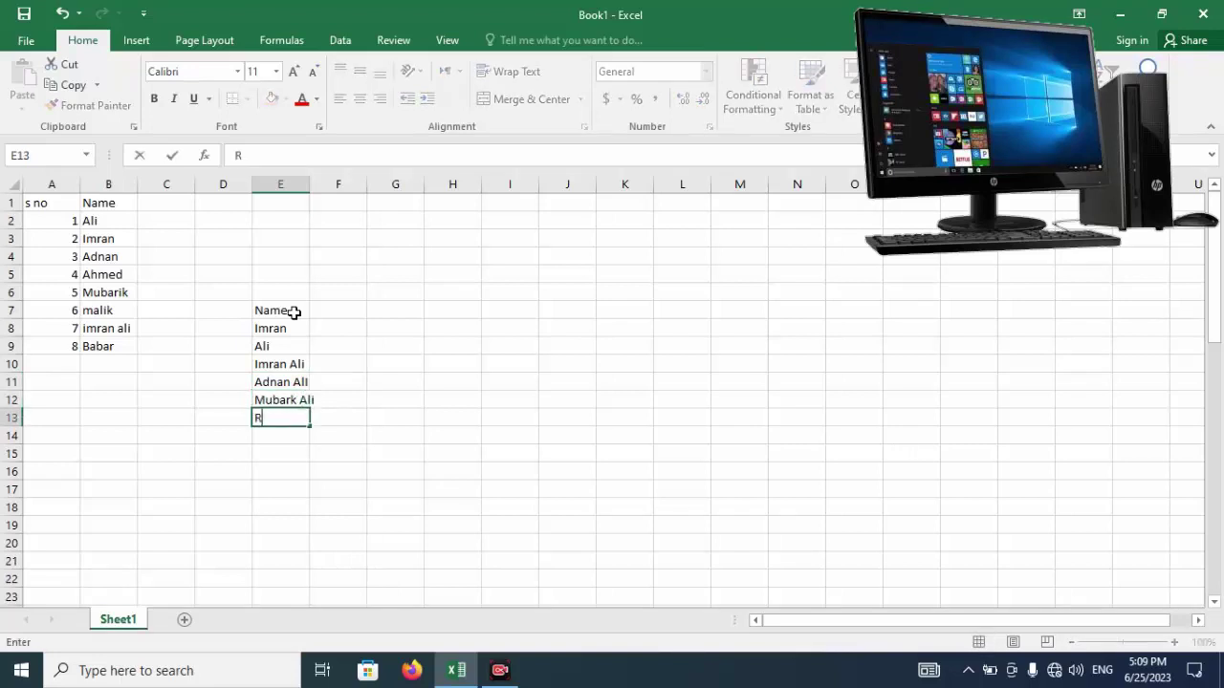
{"action": "type", "text": "a"}
{"action": "type", "text": "mz"}
{"action": "type", "text": "an A"}
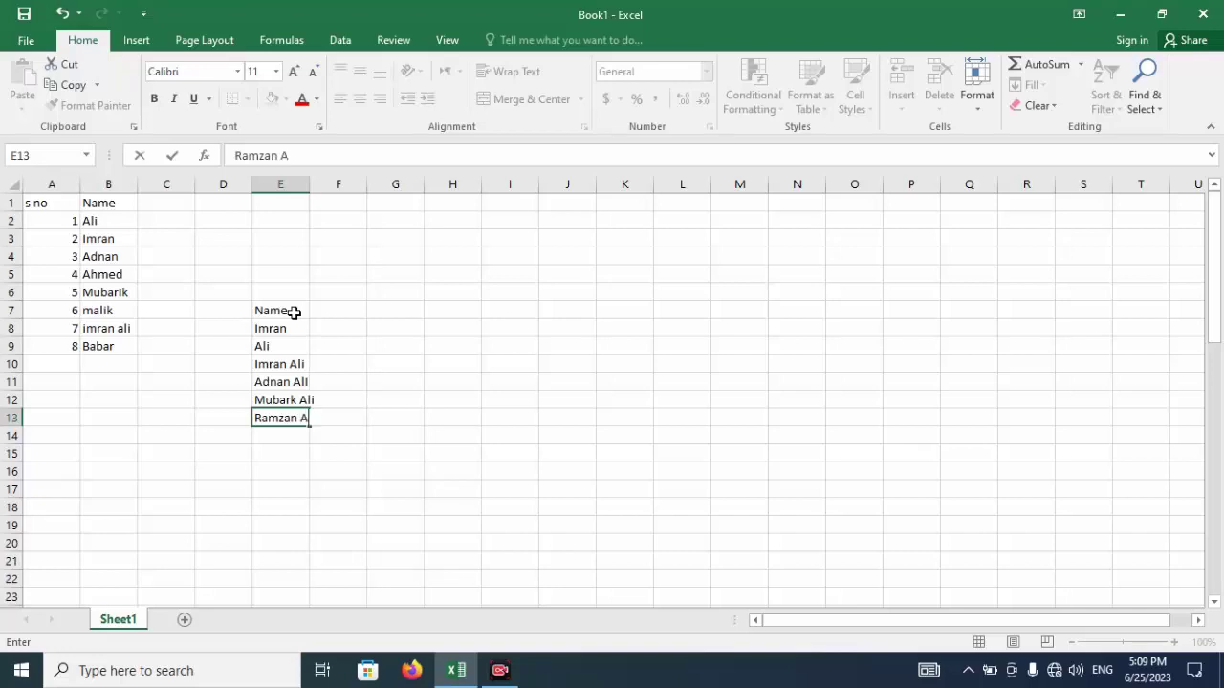
{"action": "type", "text": "li"}
{"action": "key", "text": "Return"}
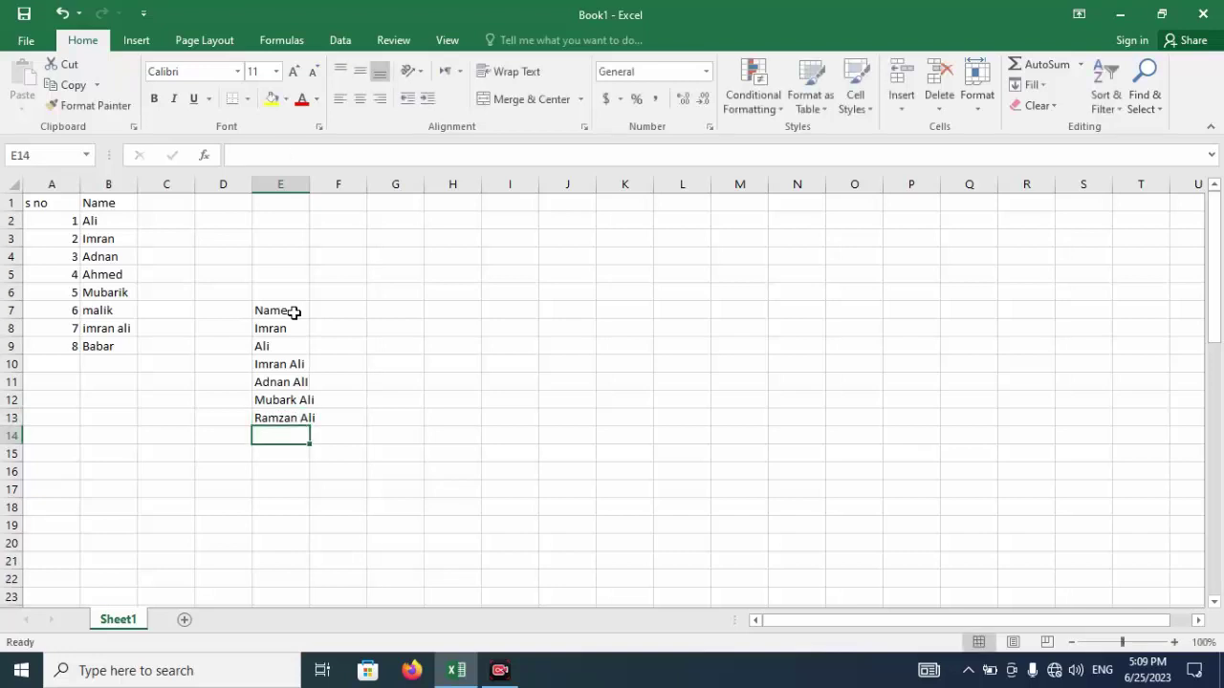
{"action": "type", "text": "Irfa"}
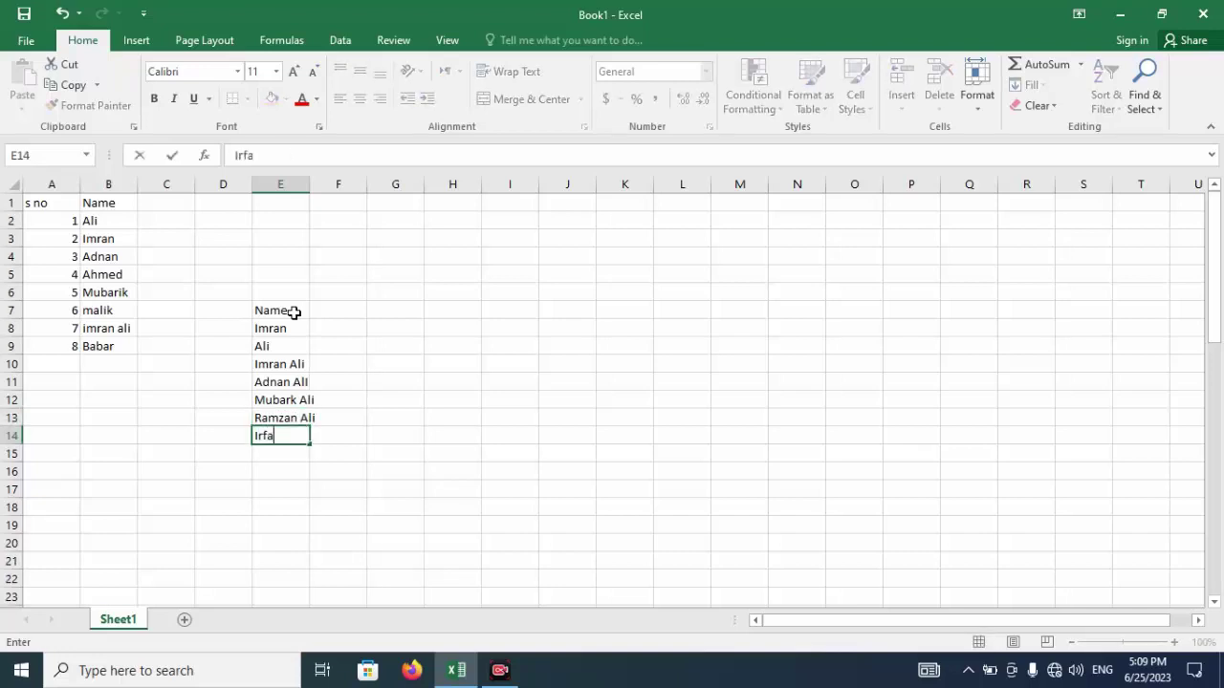
{"action": "type", "text": "n ali"}
{"action": "key", "text": "Return"}
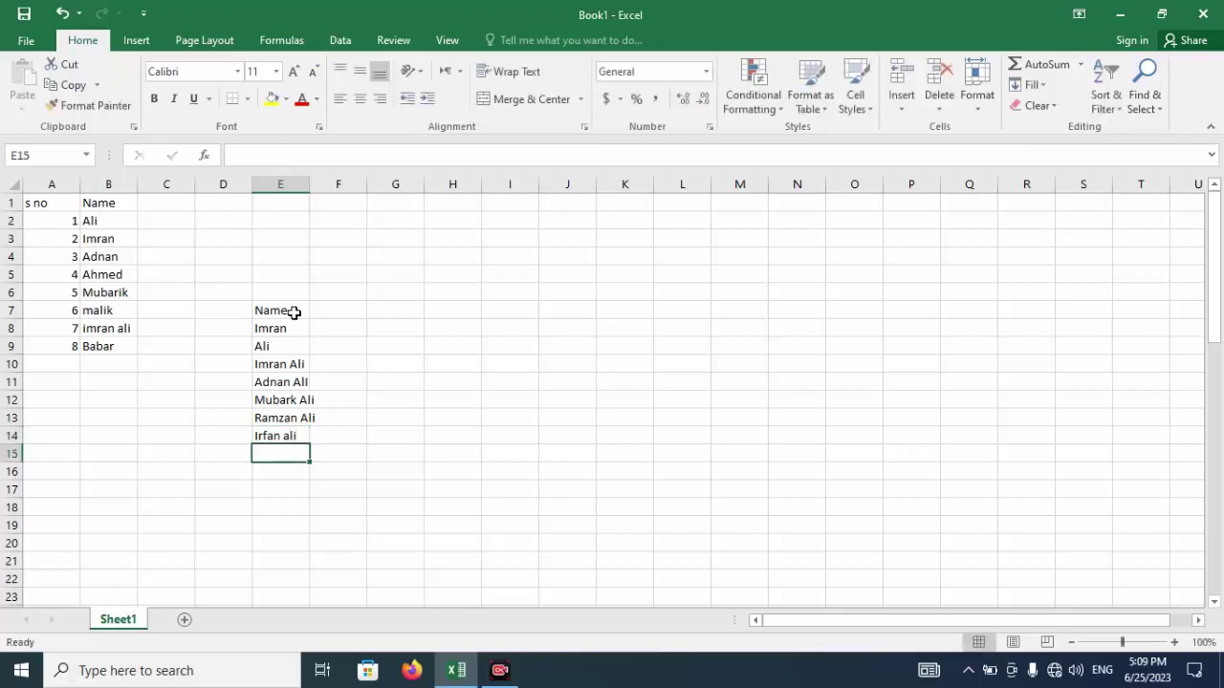
{"action": "type", "text": "Ali"}
{"action": "key", "text": "Return"}
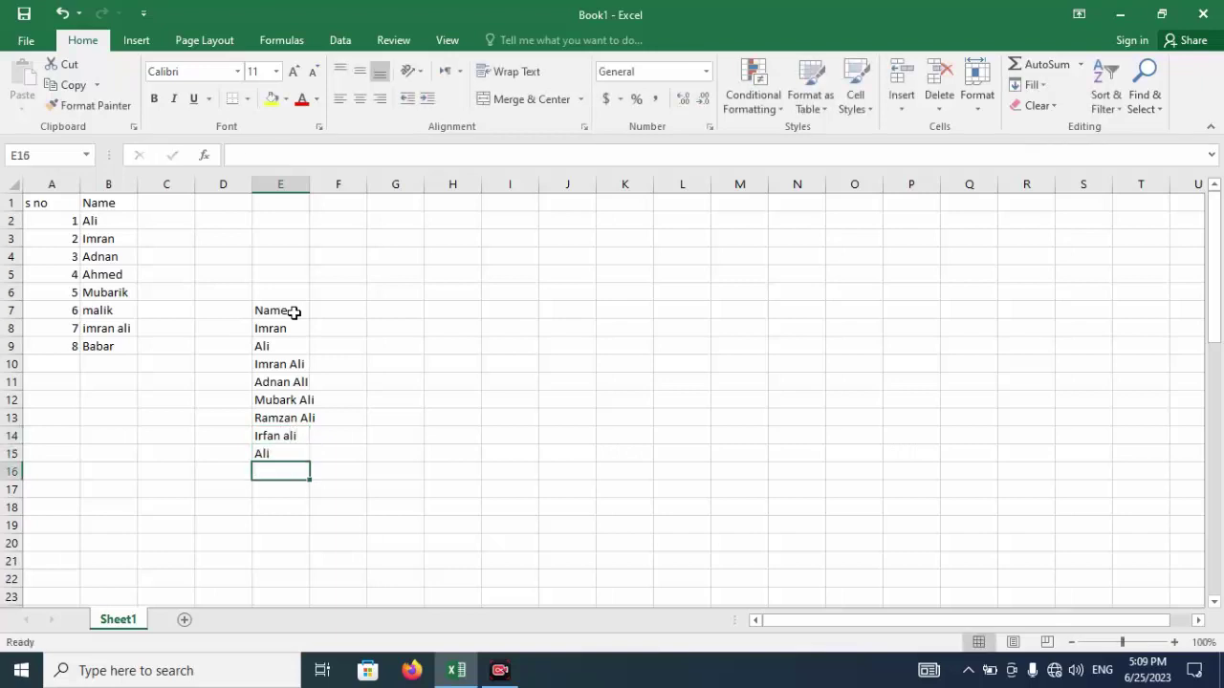
- In G11, enter a COUNTIF over E8:E16 with the Ali criterion, showing 2
{"action": "left_click", "coordinate": [380, 386]}
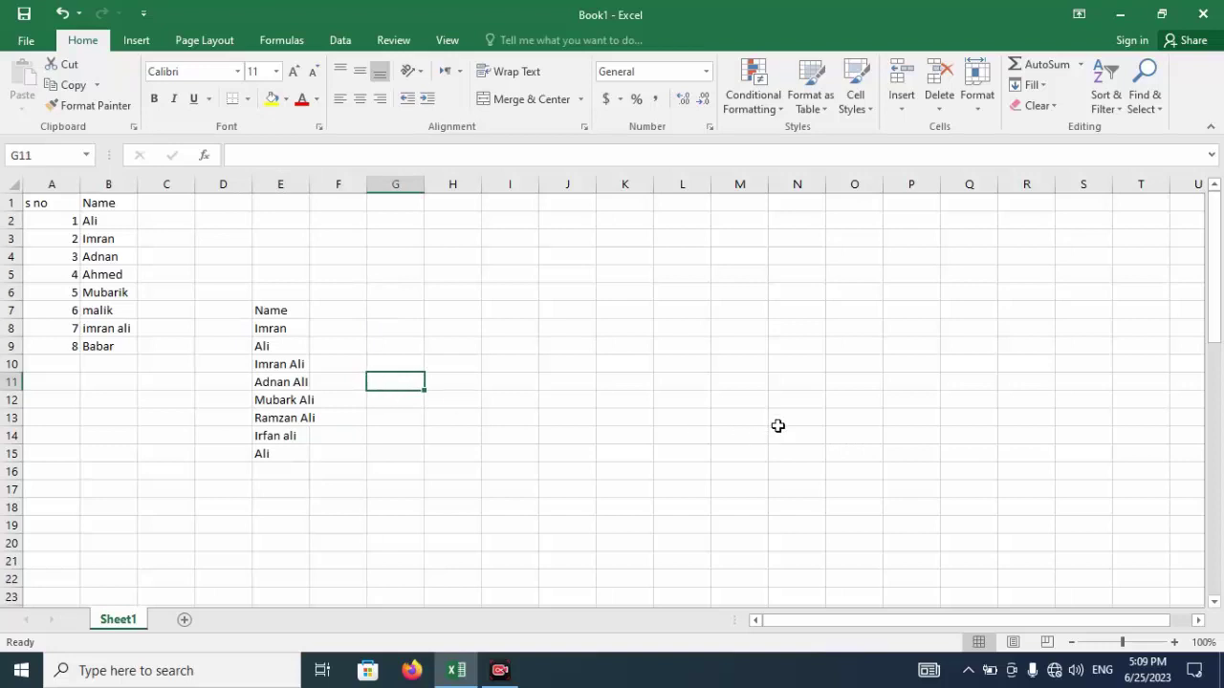
{"action": "type", "text": "=cou"}
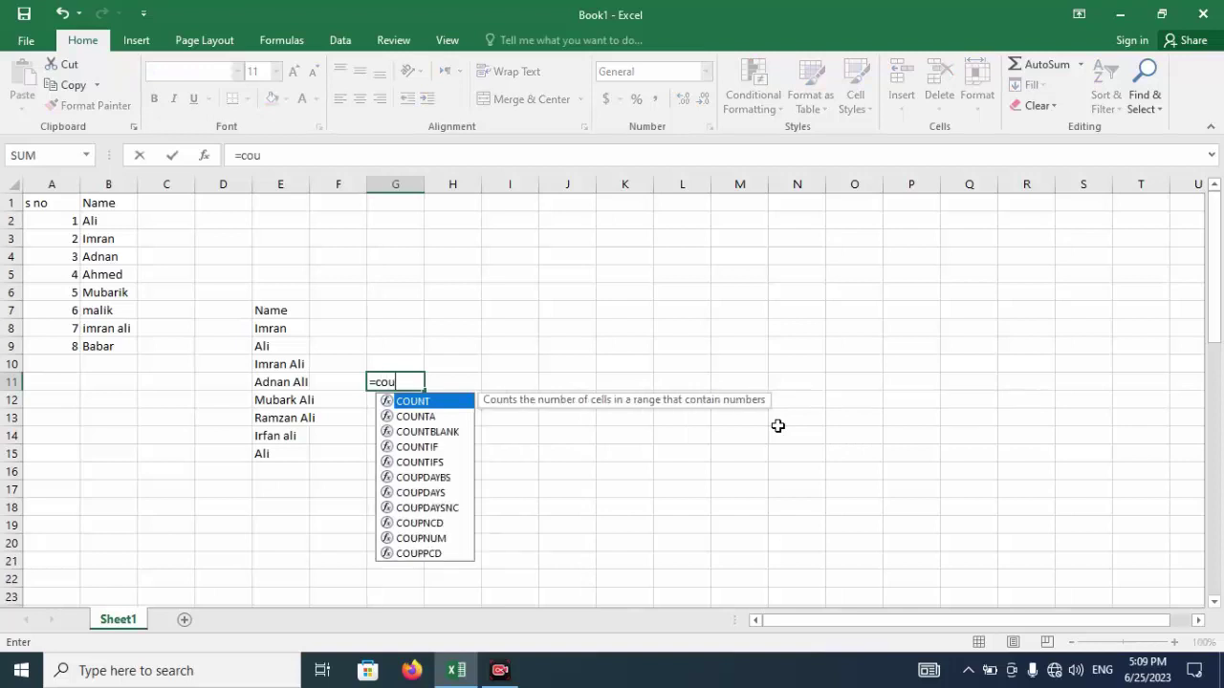
{"action": "type", "text": "ntif("}
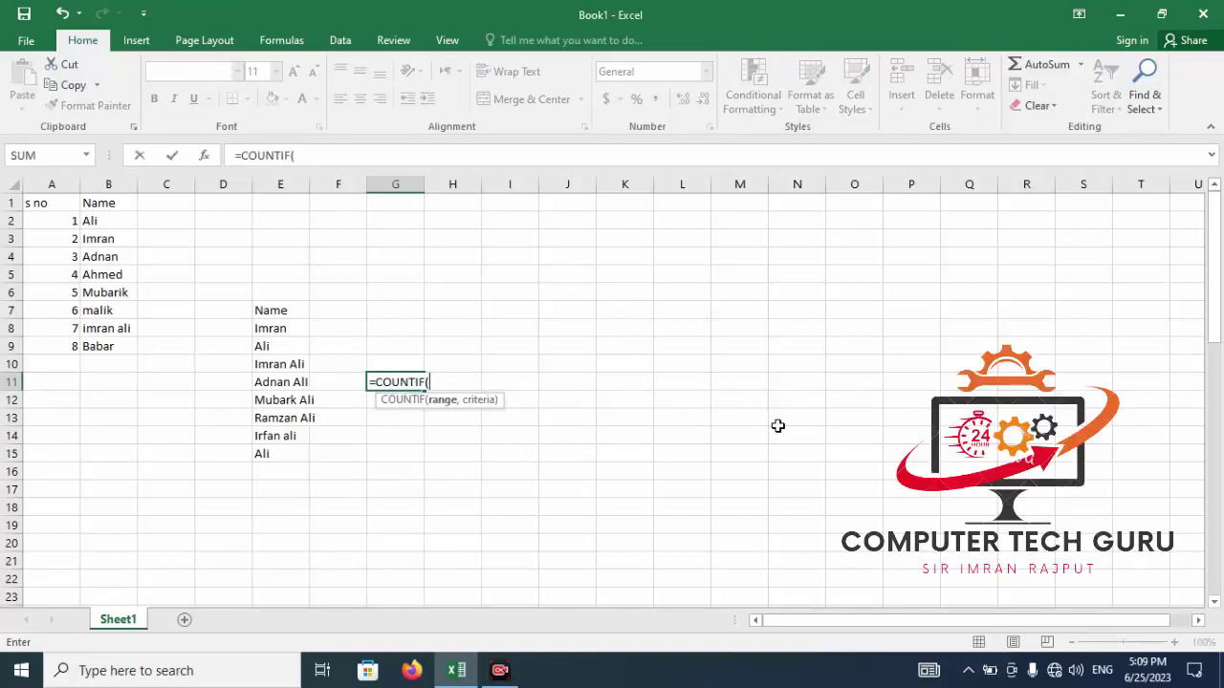
{"action": "key", "text": "Left"}
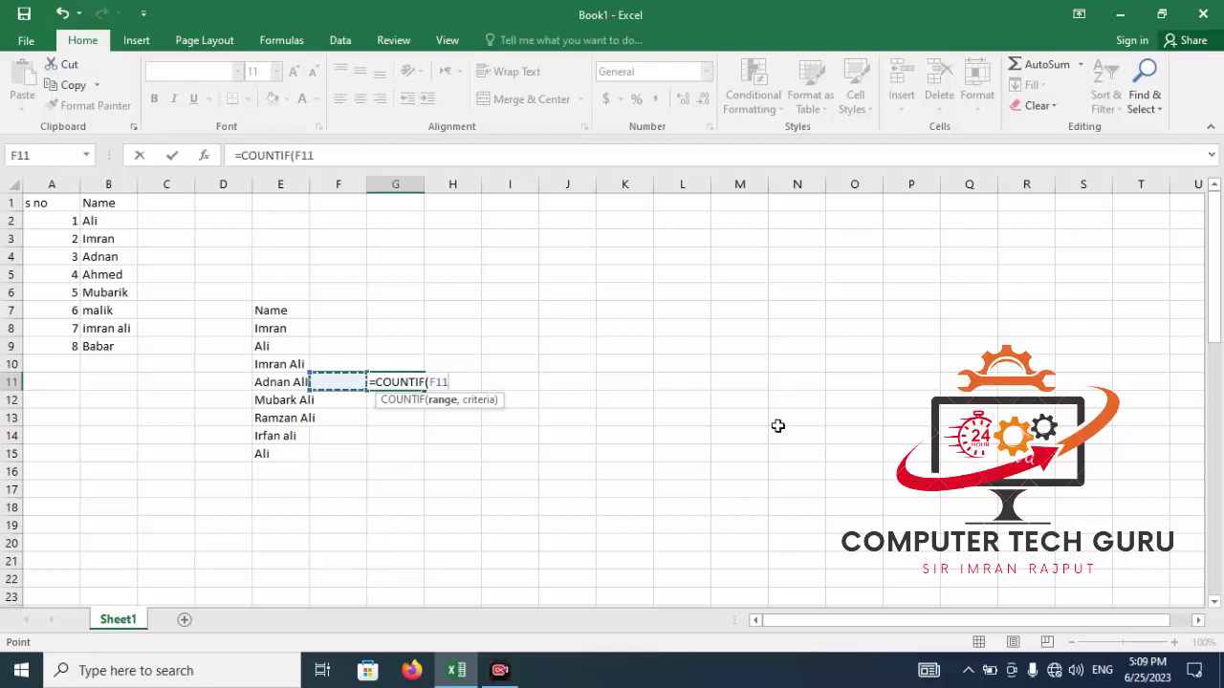
{"action": "key", "text": "Up"}
{"action": "key", "text": "Left"}
{"action": "key", "text": "Up"}
{"action": "key", "text": "Up"}
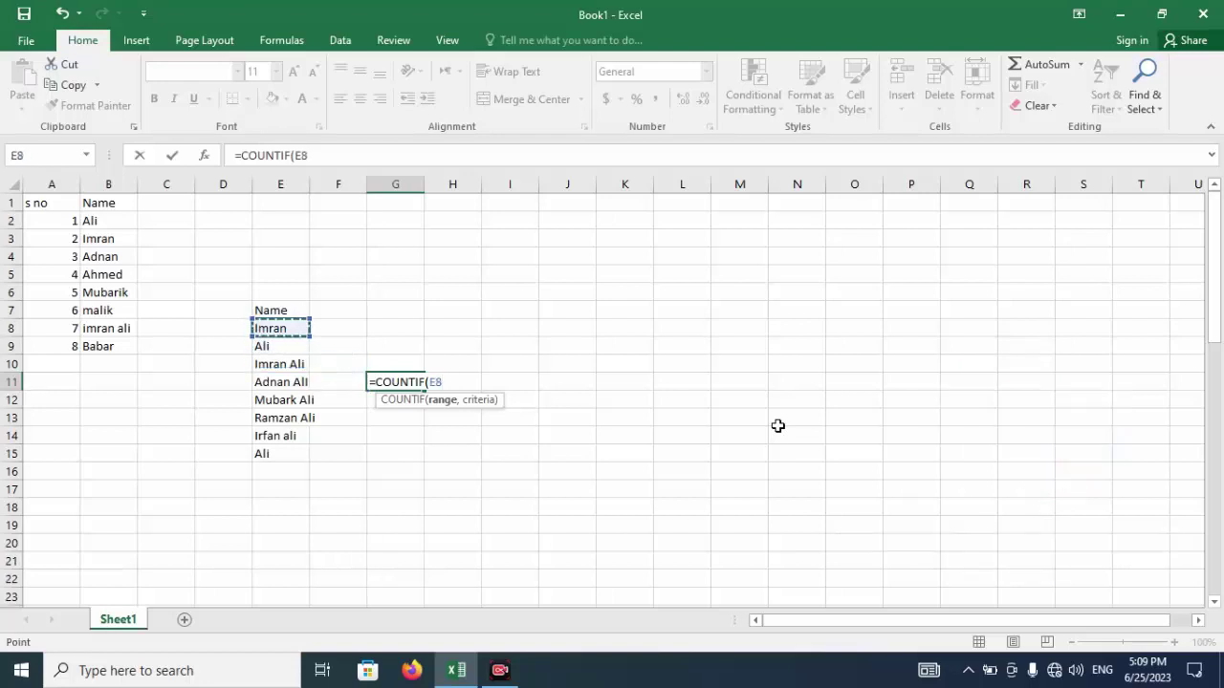
{"action": "key", "text": "shift+Down"}
{"action": "key", "text": "shift+Down"}
{"action": "key", "text": "shift+Down"}
{"action": "key", "text": "shift+Down"}
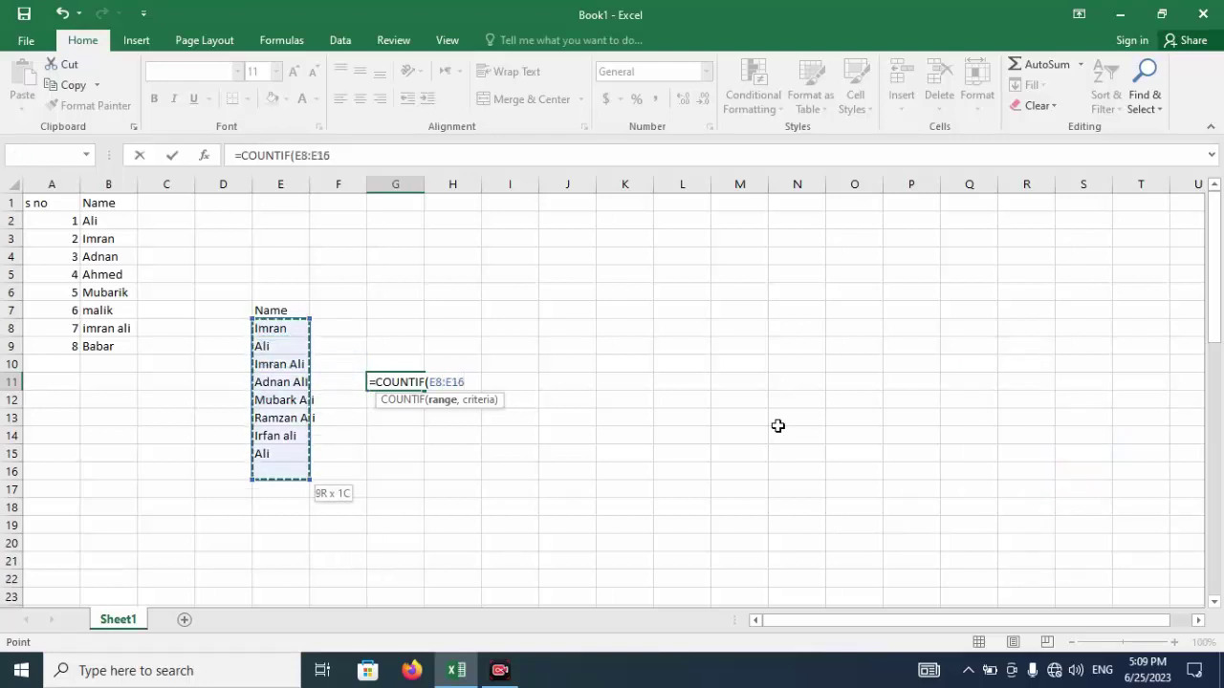
{"action": "type", "text": ","}
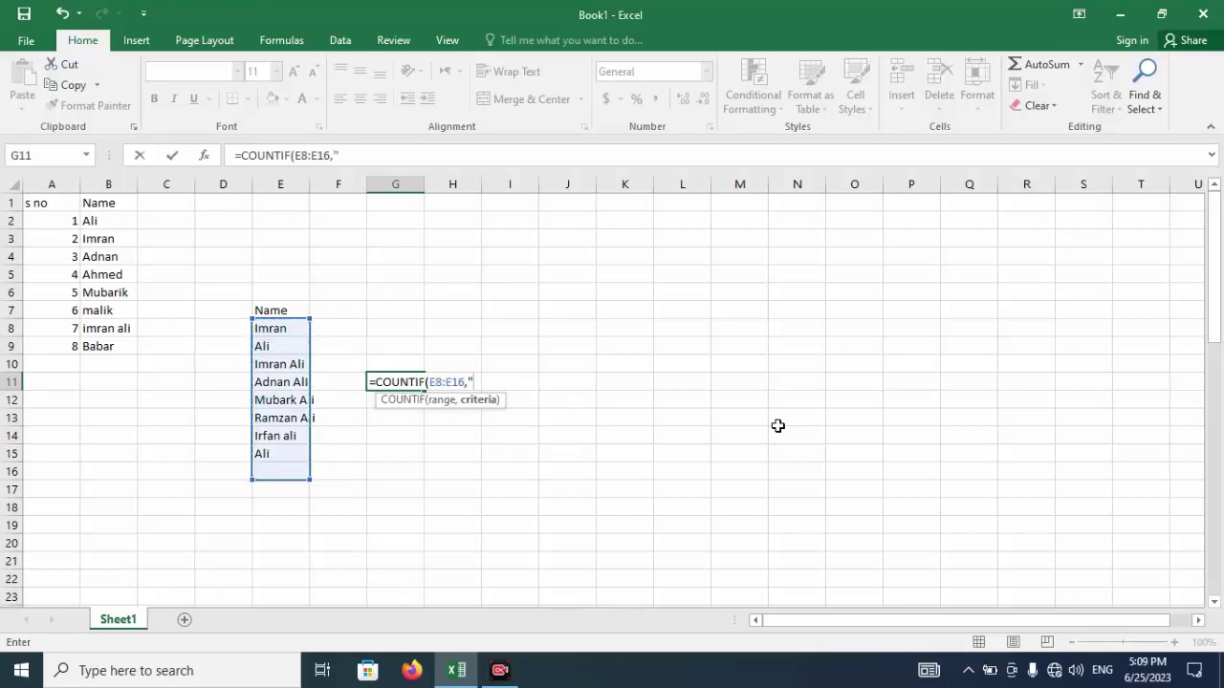
{"action": "type", "text": "AL"}
{"action": "type", "text": "\""}
{"action": "key", "text": "Return"}
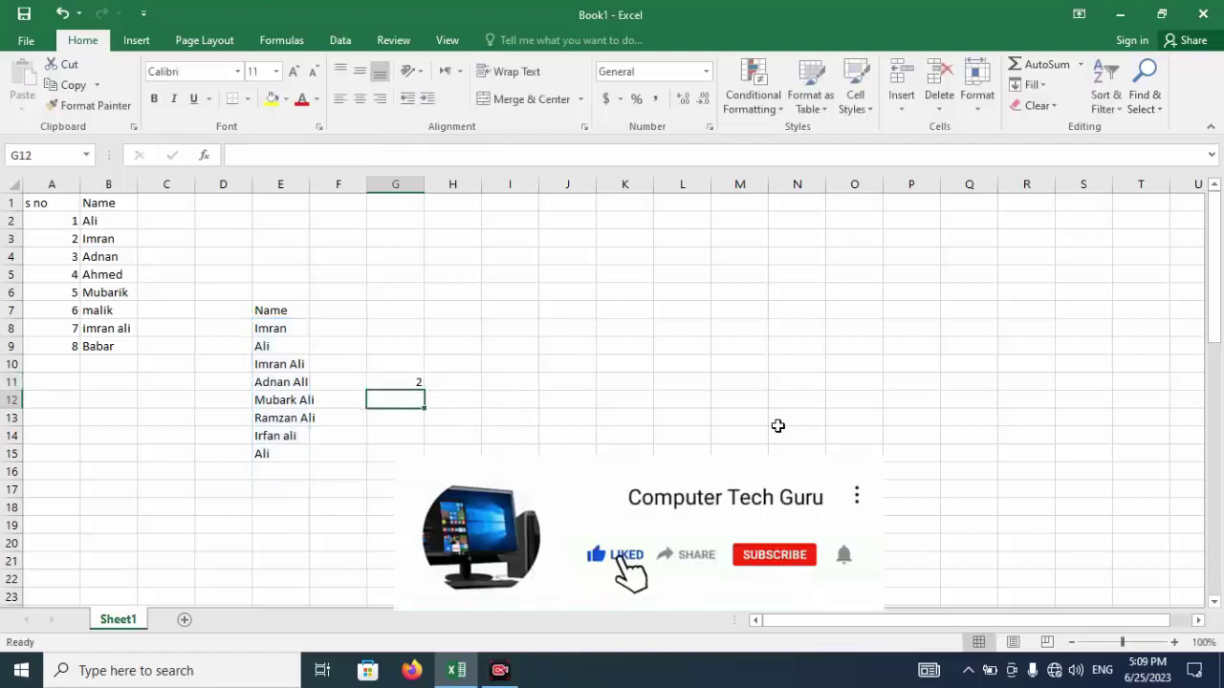
{"action": "key", "text": "Return"}
{"action": "key", "text": "Up"}
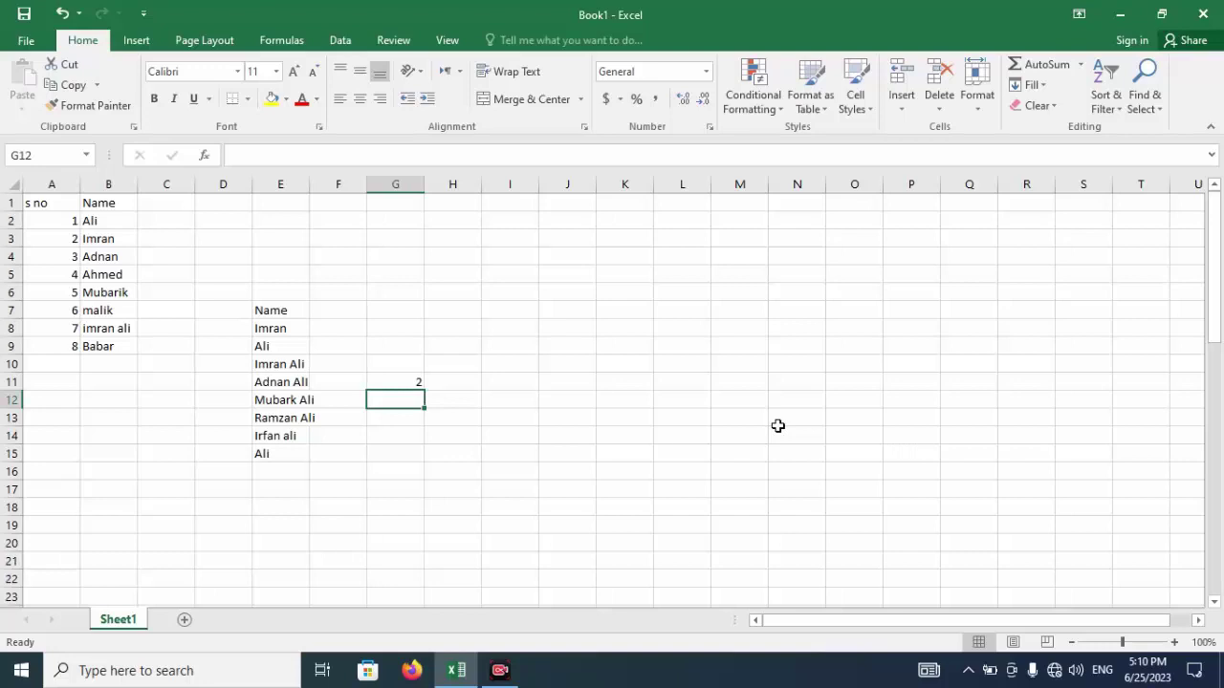
- Enter =COUNTIF(E8:E15,"*Ali*") in G12 to count every name containing Ali, giving 7
{"action": "type", "text": "="}
{"action": "type", "text": "cl"}
{"action": "key", "text": "BackSpace"}
{"action": "type", "text": "o"}
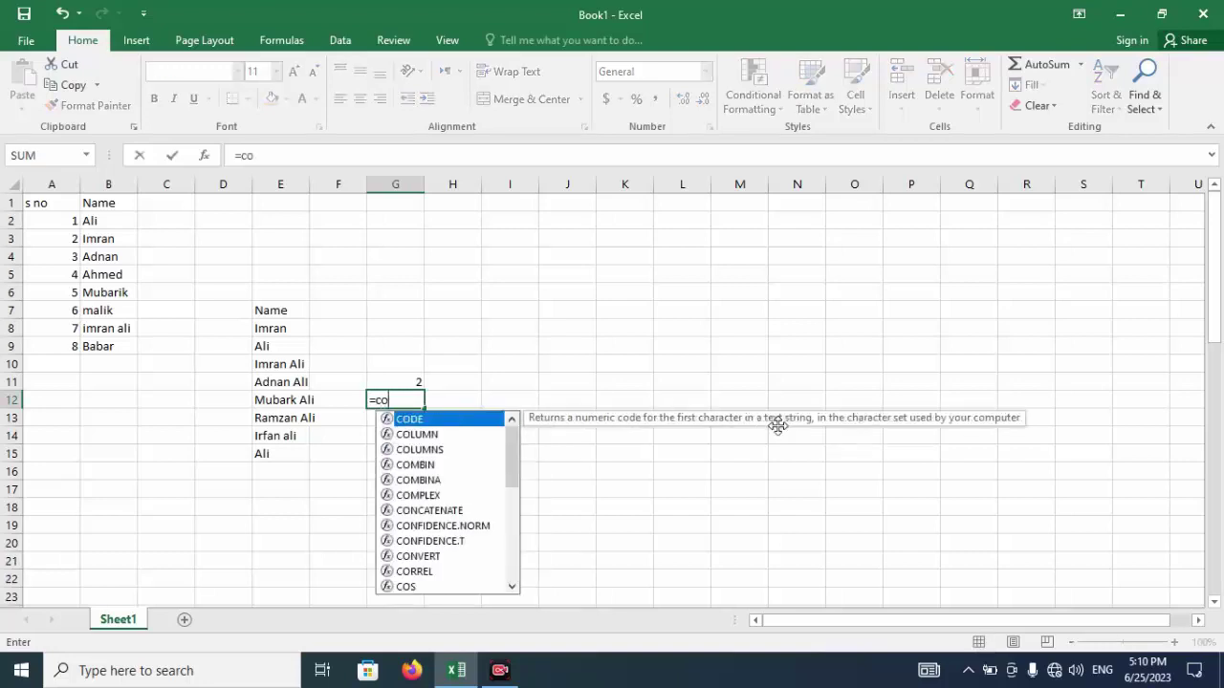
{"action": "type", "text": "u"}
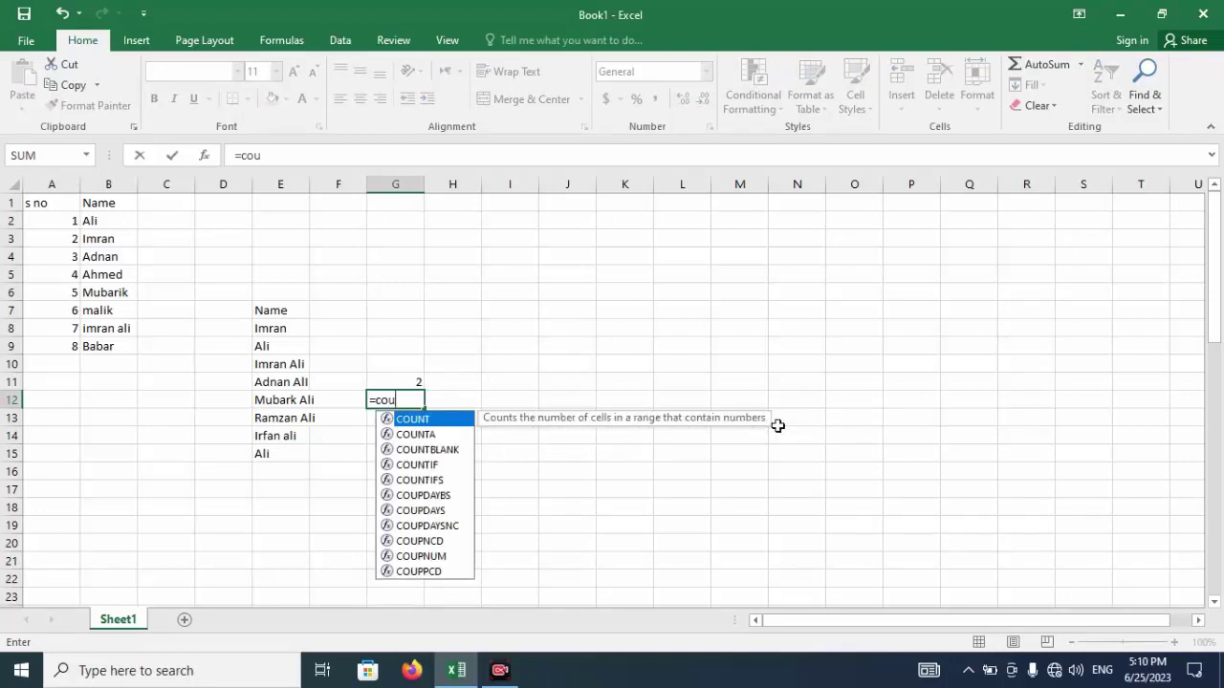
{"action": "type", "text": "n"}
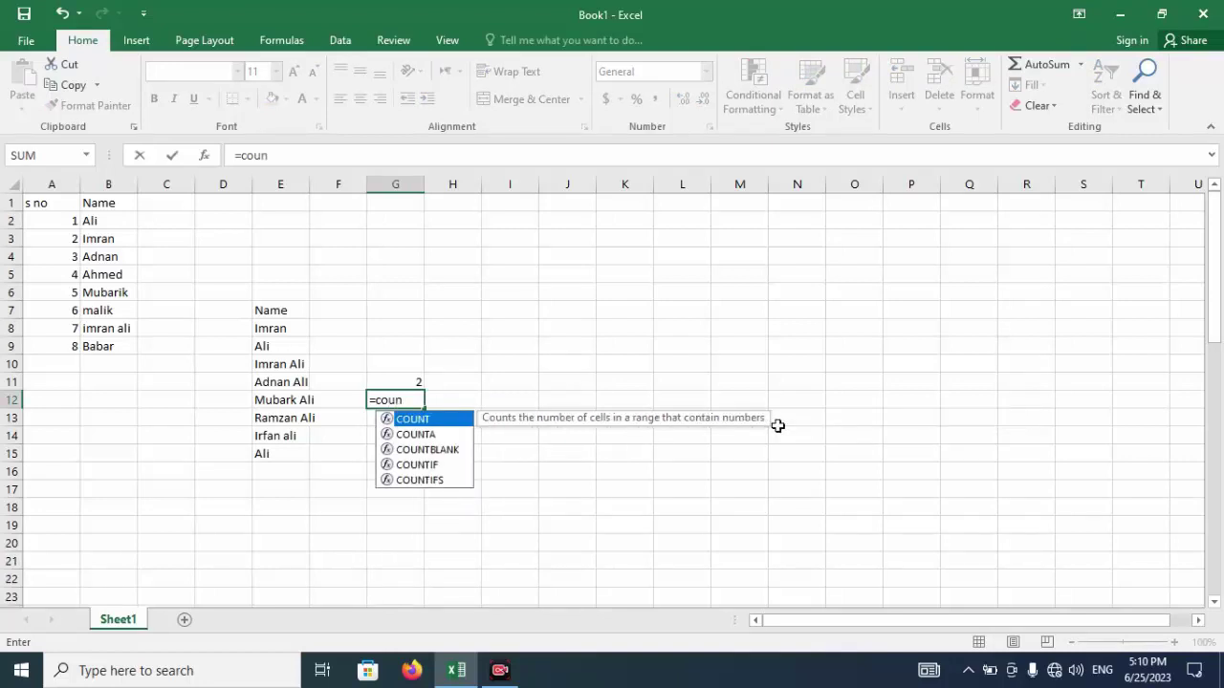
{"action": "key", "text": "Down"}
{"action": "key", "text": "Down"}
{"action": "key", "text": "Down"}
{"action": "key", "text": "Tab"}
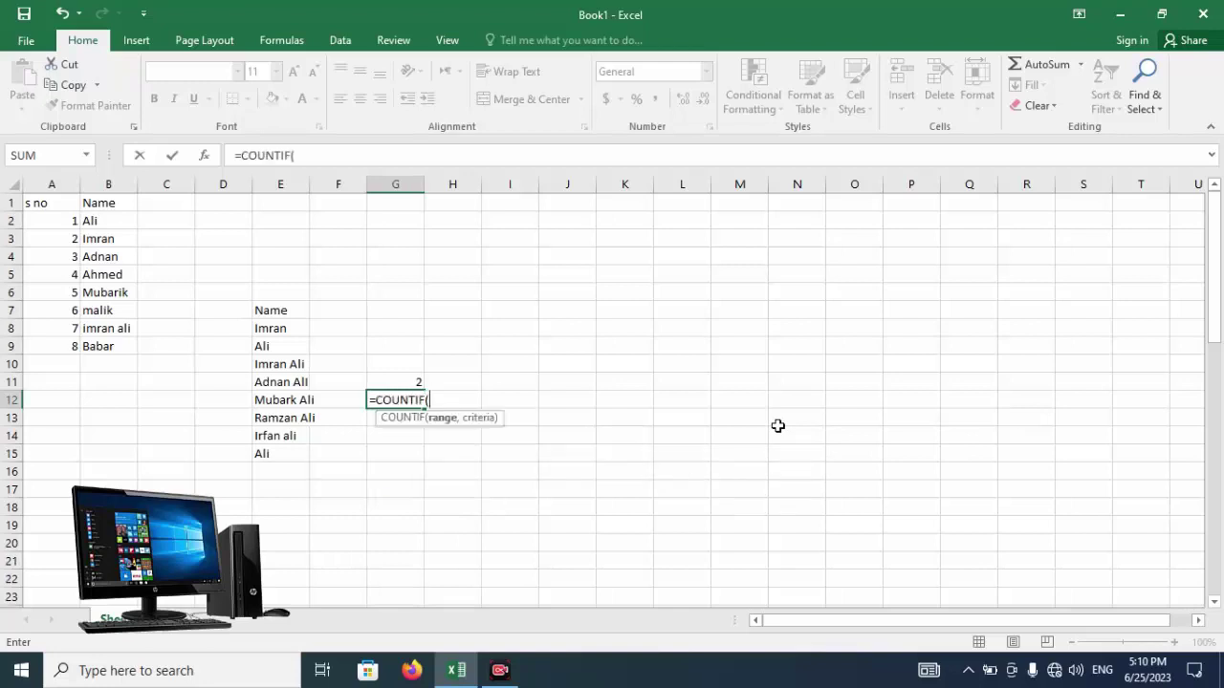
{"action": "key", "text": "Left"}
{"action": "key", "text": "Left"}
{"action": "key", "text": "Down"}
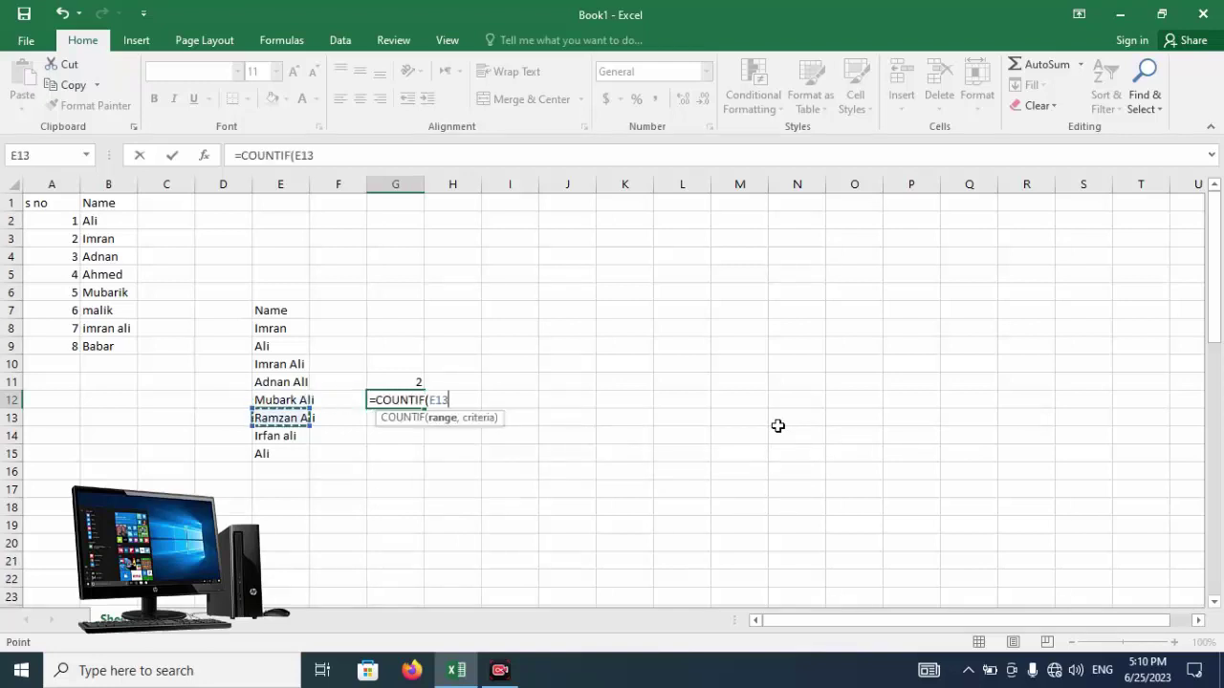
{"action": "key", "text": "Down"}
{"action": "key", "text": "Down"}
{"action": "key", "text": "shift+Up"}
{"action": "key", "text": "shift+Up"}
{"action": "key", "text": "shift+Up"}
{"action": "key", "text": "shift+Up"}
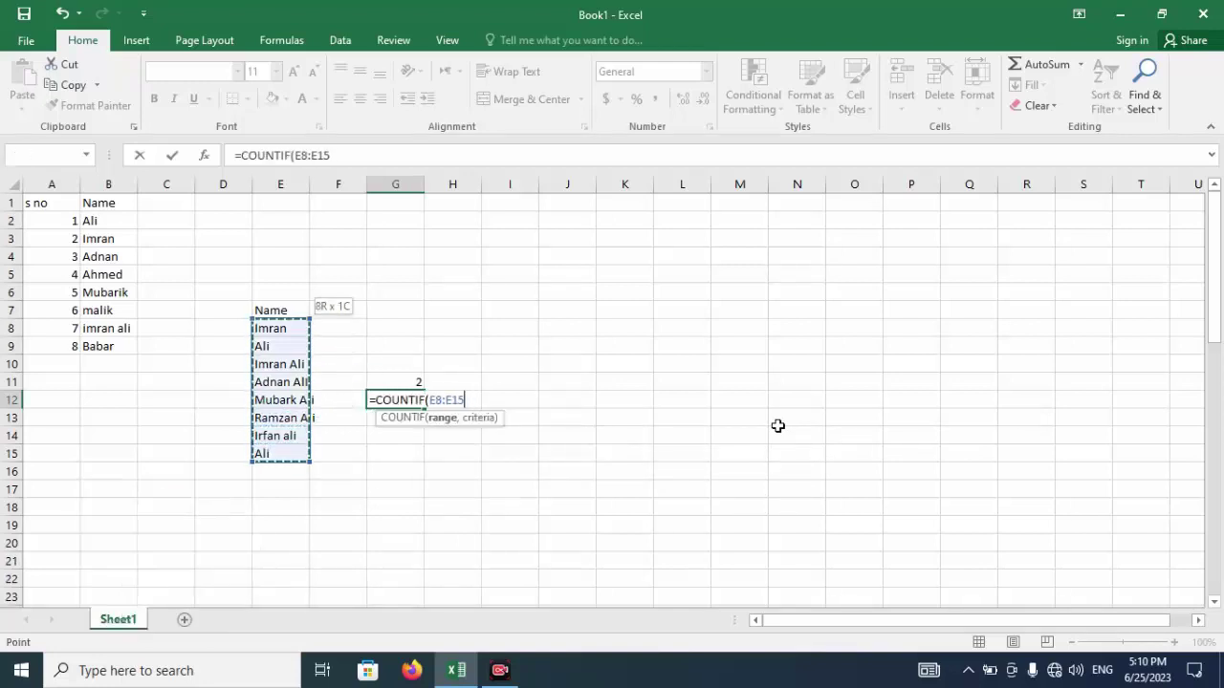
{"action": "type", "text": ",\""}
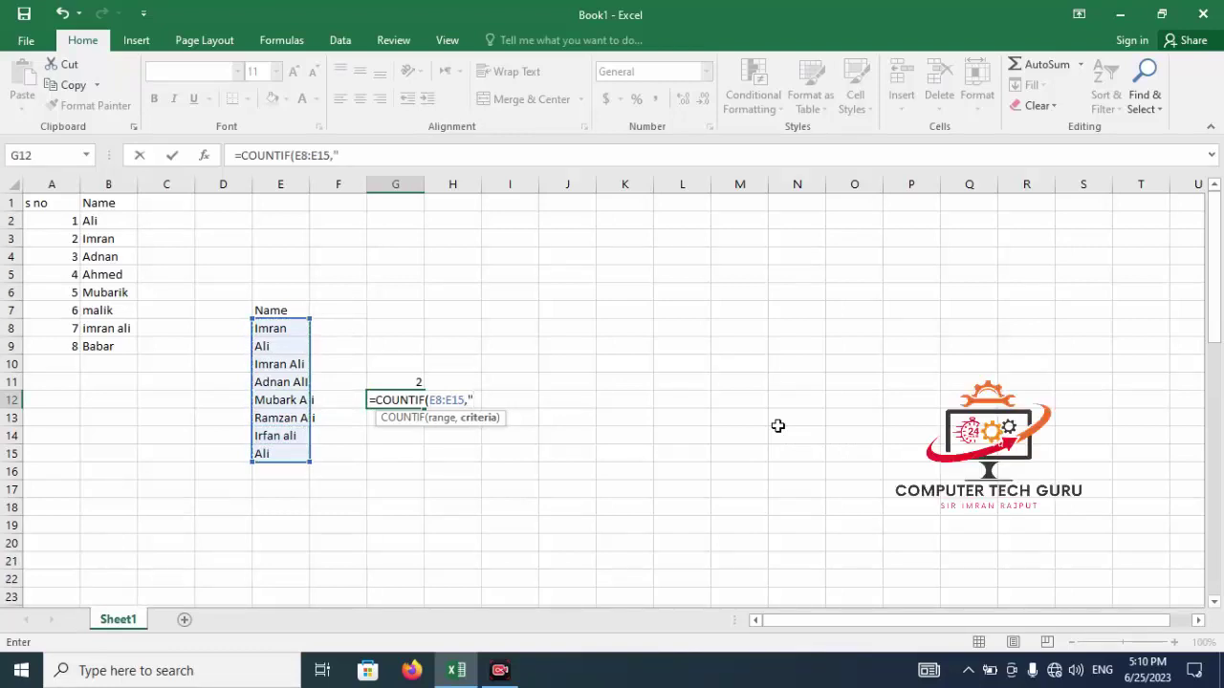
{"action": "type", "text": "*"}
{"action": "type", "text": "ALi"}
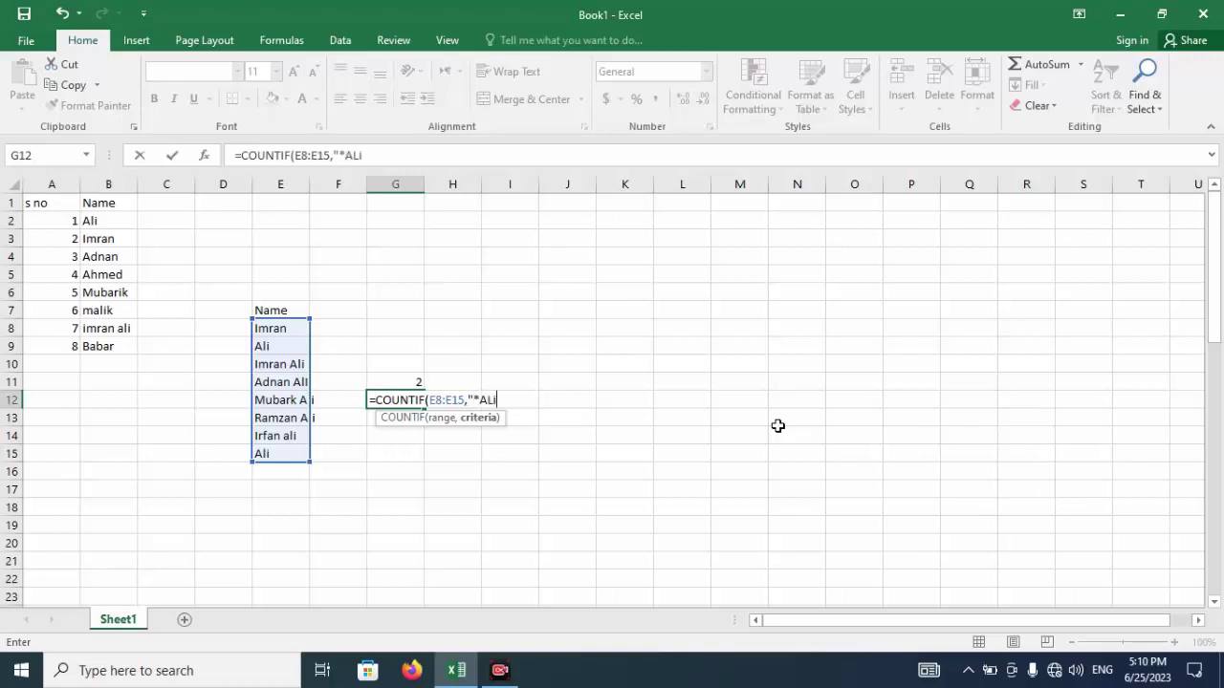
{"action": "key", "text": "BackSpace"}
{"action": "key", "text": "BackSpace"}
{"action": "type", "text": "li*"}
{"action": "type", "text": "\""}
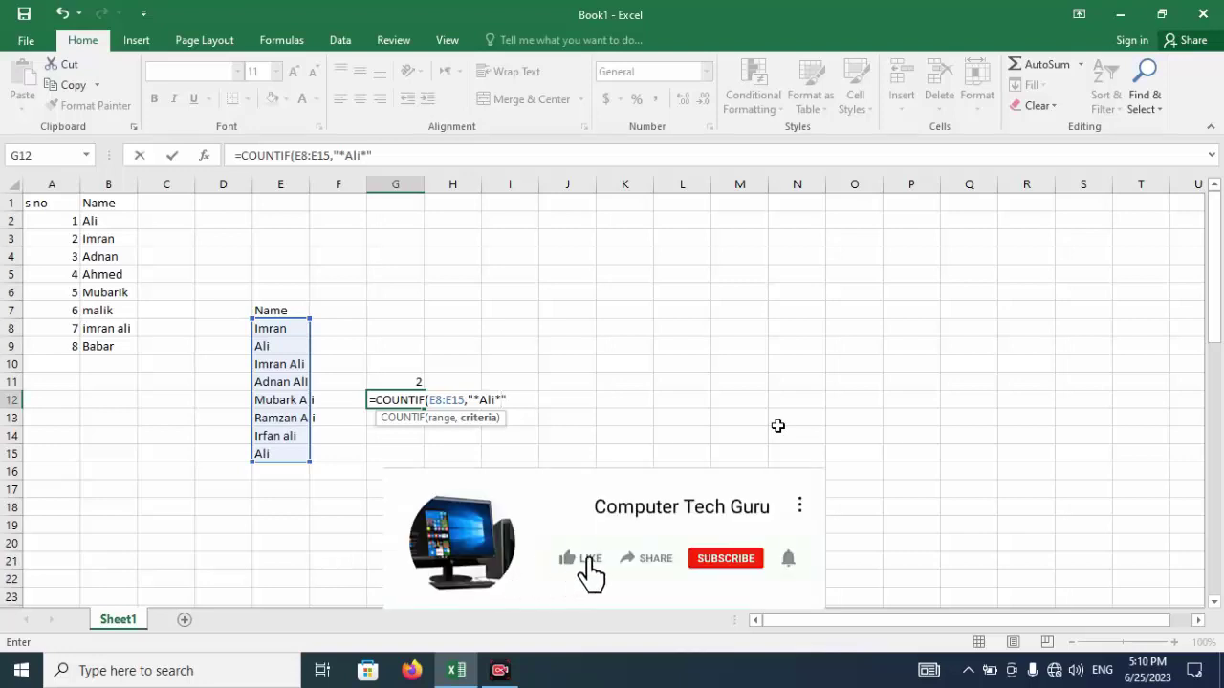
{"action": "type", "text": ")"}
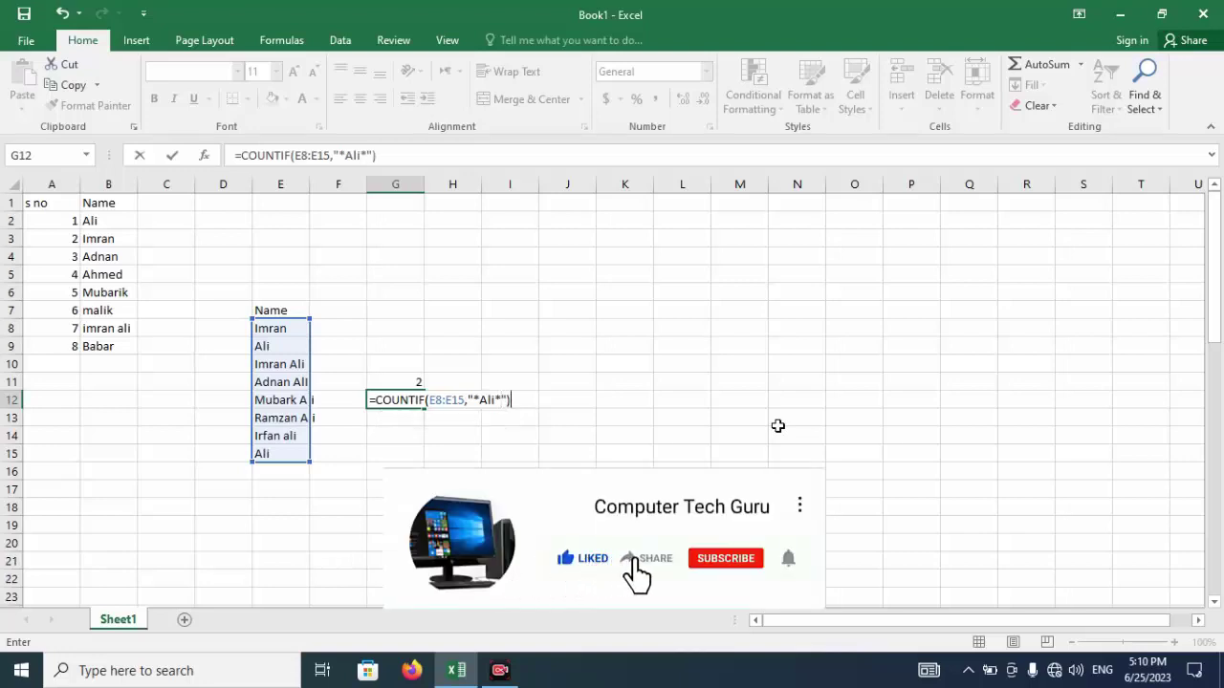
{"action": "key", "text": "Return"}
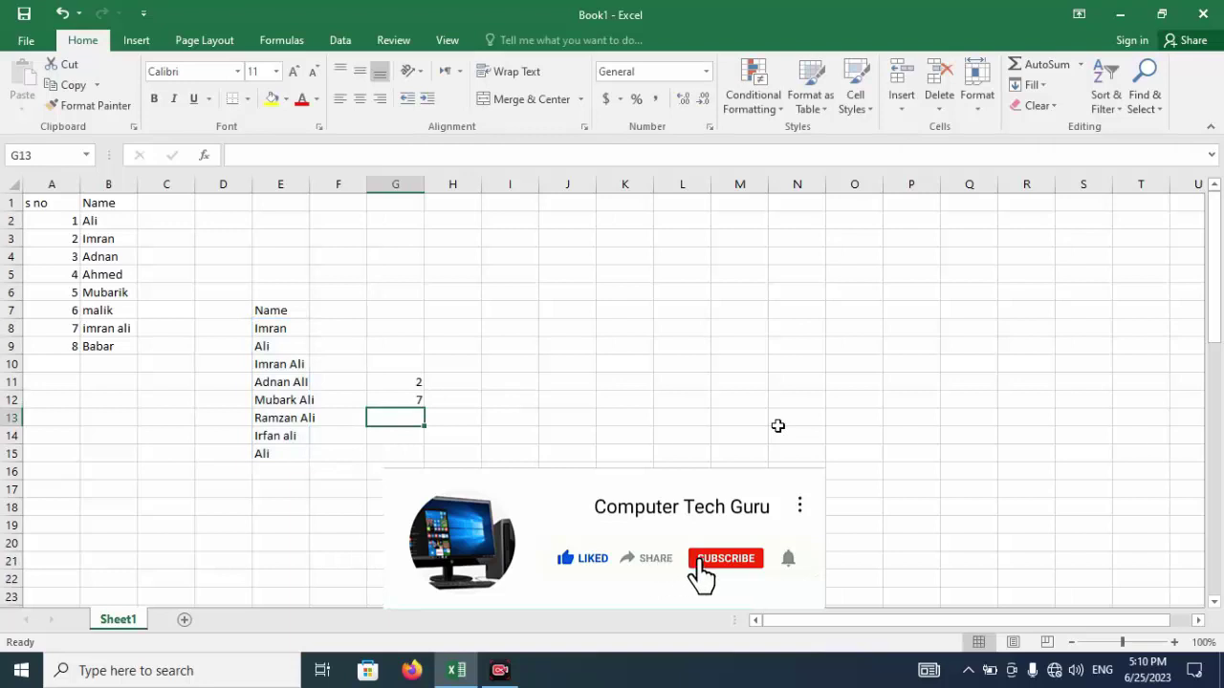